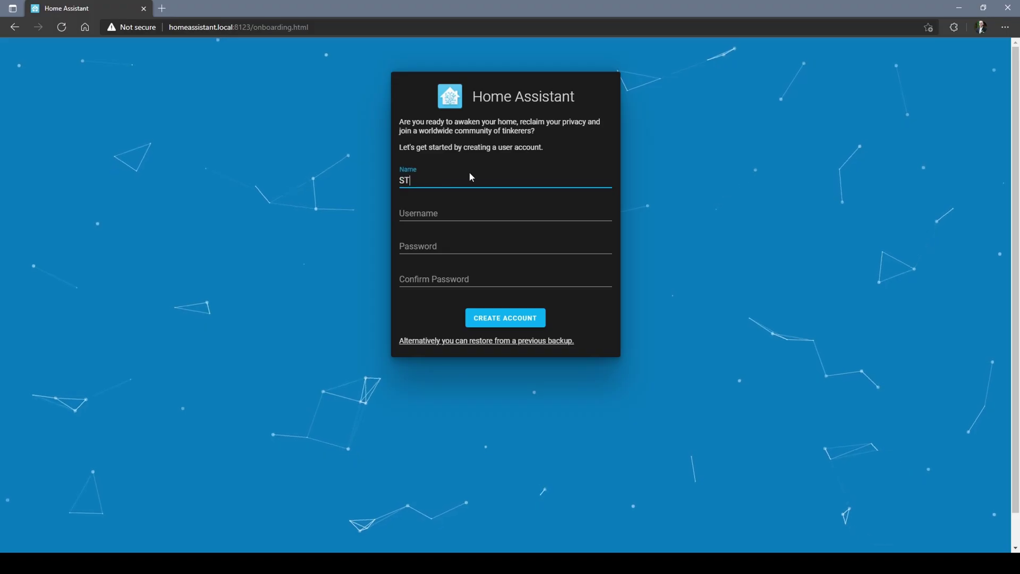
# Step: Enter the new user's name on the Home Assistant Create account form
pyautogui.write('EM Dad')
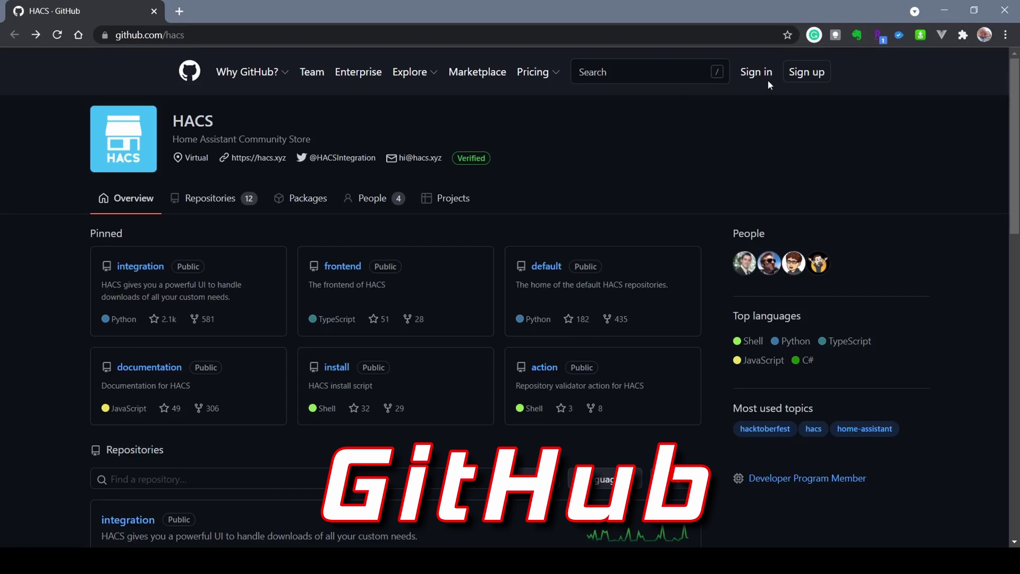
# Step: Go from github.com/hacs to GitHub's Sign up page
pyautogui.click(804, 72)
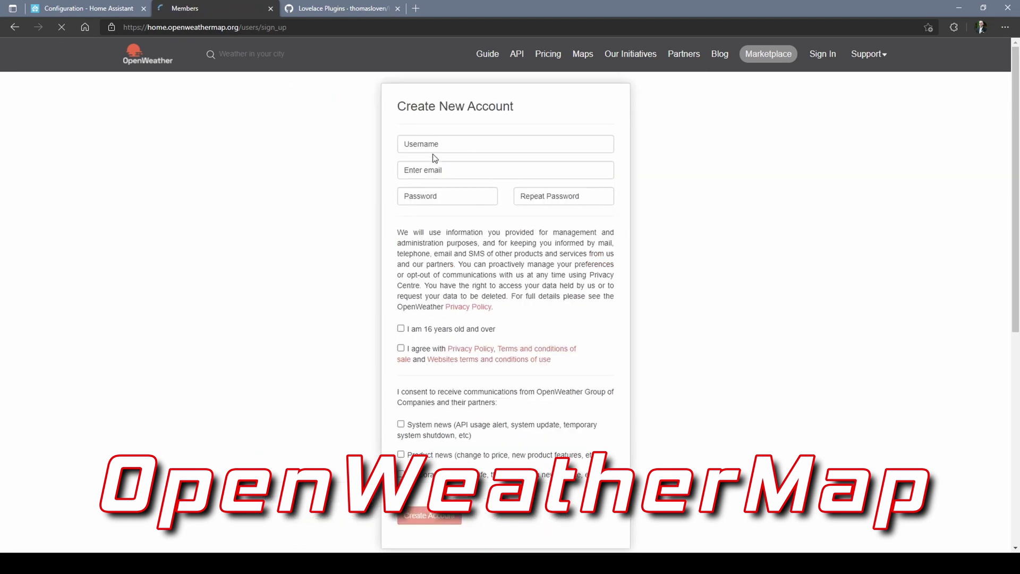
# Step: Fill the OpenWeatherMap sign-up form with username, email and password, then cancel the API key rename
pyautogui.click(433, 149)
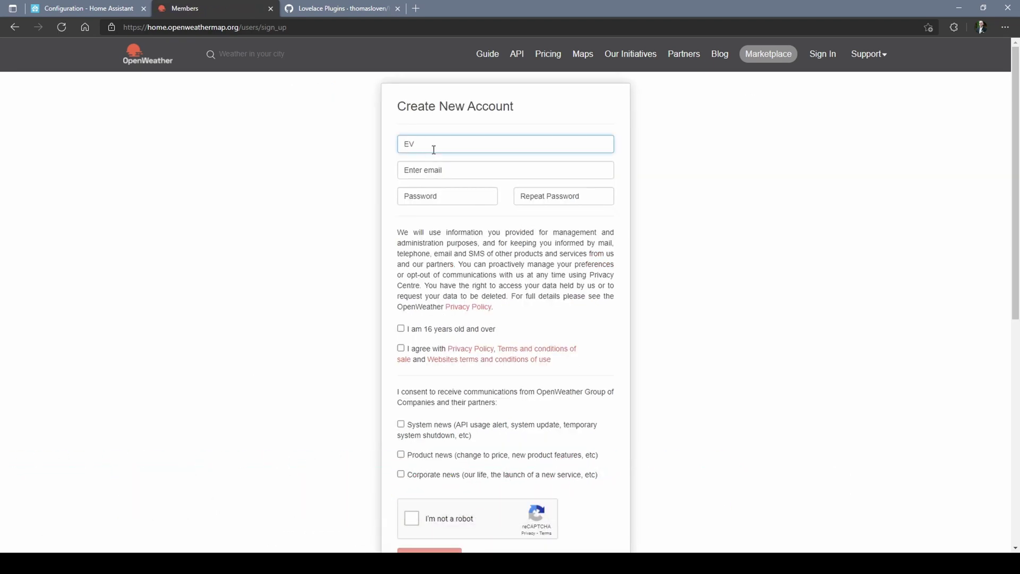
pyautogui.write('EVRaceway')
pyautogui.press('Tab')
pyautogui.press('Tab')
pyautogui.write('******')
pyautogui.press('Tab')
pyautogui.scroll(-3, 399, 434)
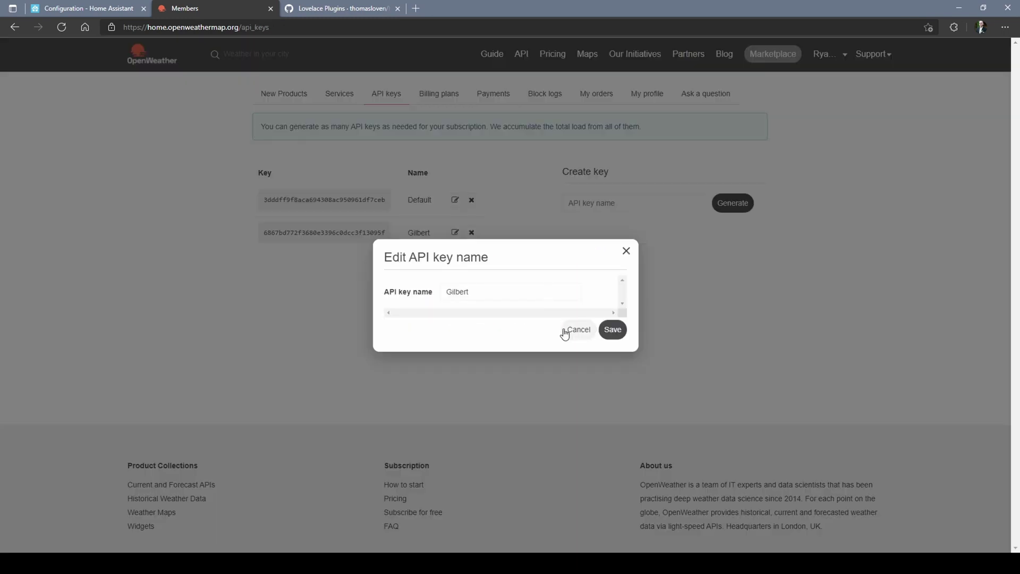
pyautogui.click(564, 332)
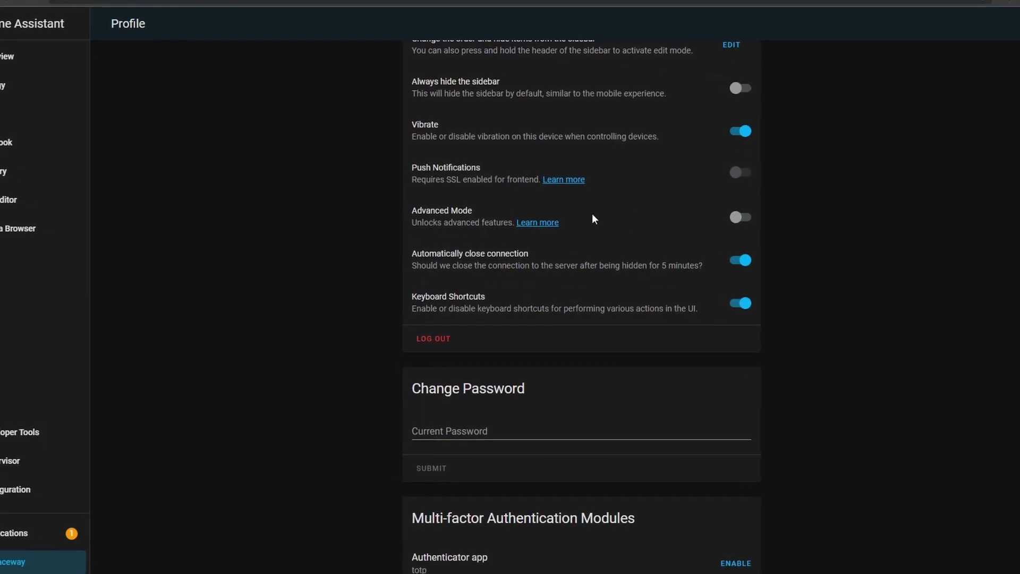
# Step: Enable Advanced Mode in the profile and install the File editor add-on from the Add-on Store
pyautogui.click(737, 218)
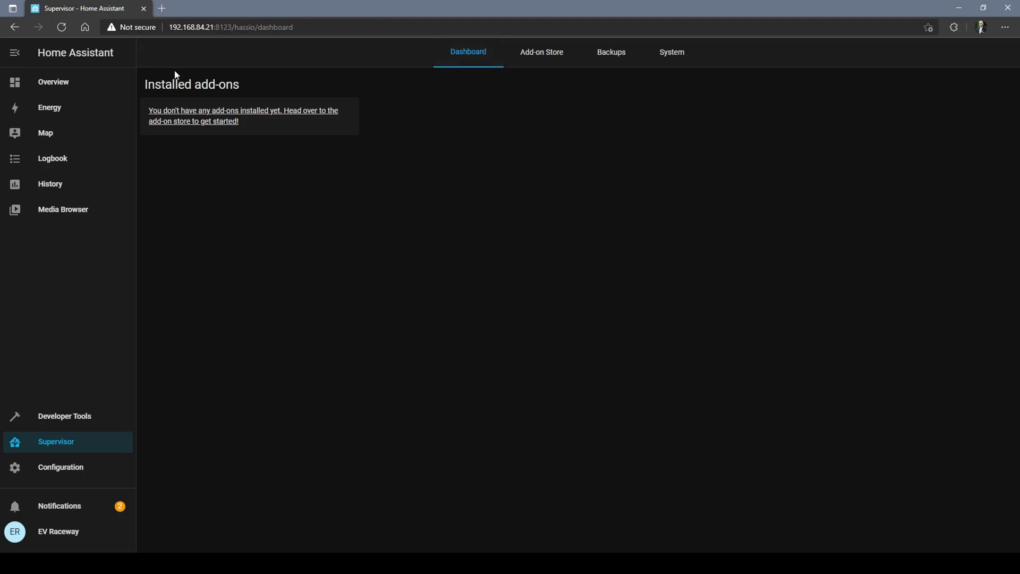
pyautogui.click(552, 59)
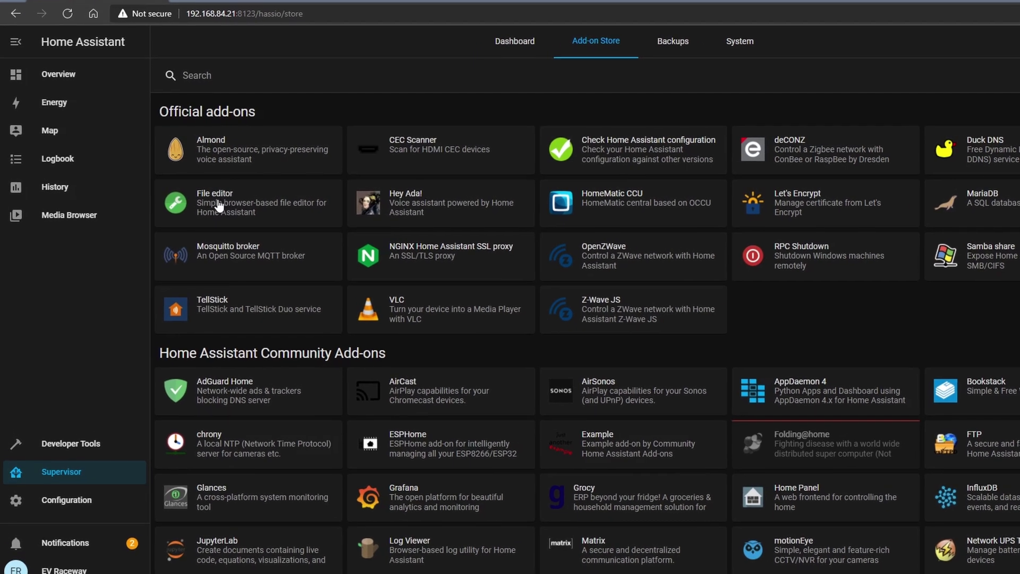
pyautogui.click(220, 205)
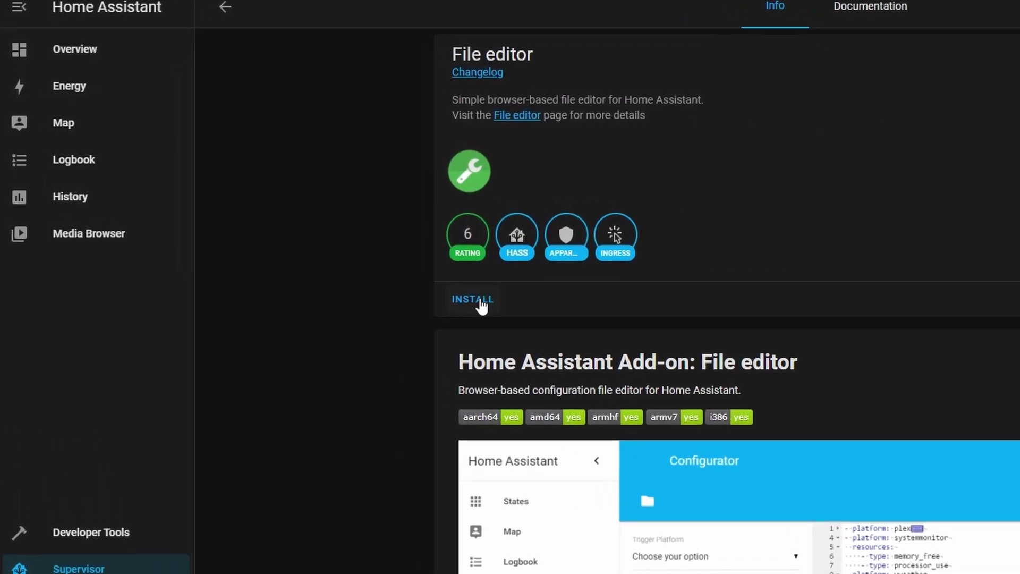
pyautogui.click(481, 301)
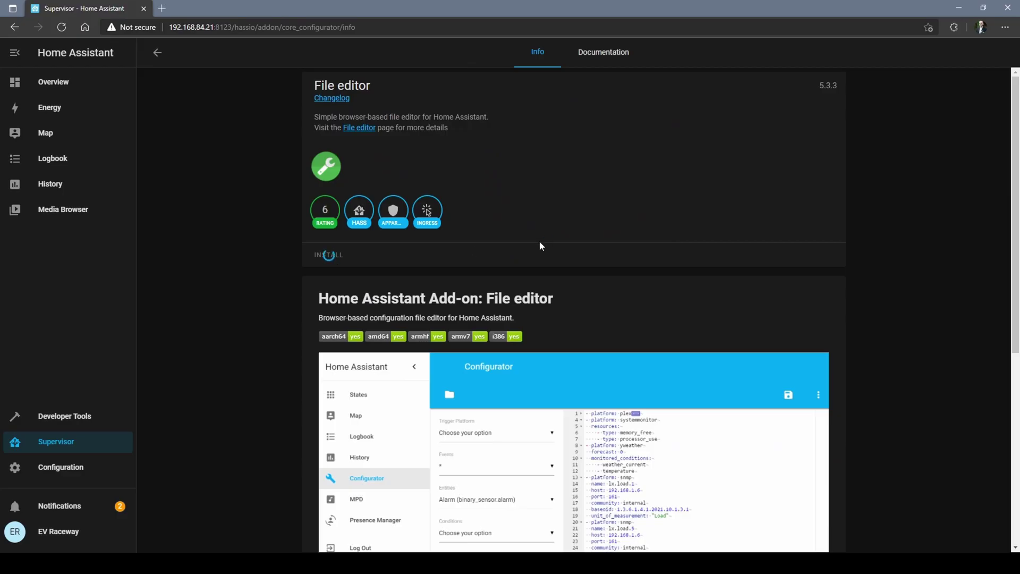
pyautogui.hotkey('alt', 'Left')
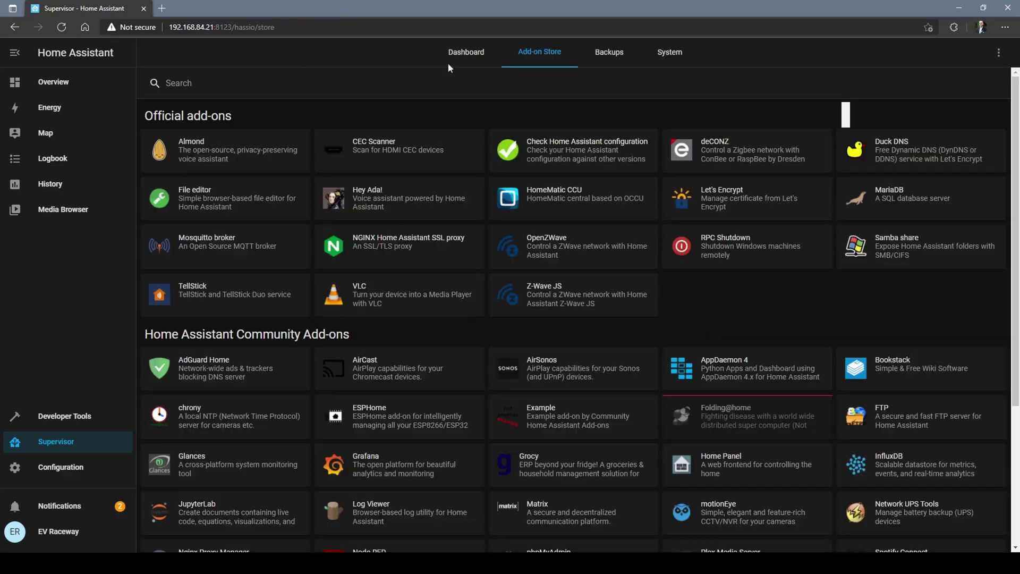
# Step: Open the File editor add-on page and switch on Show in sidebar
pyautogui.click(906, 252)
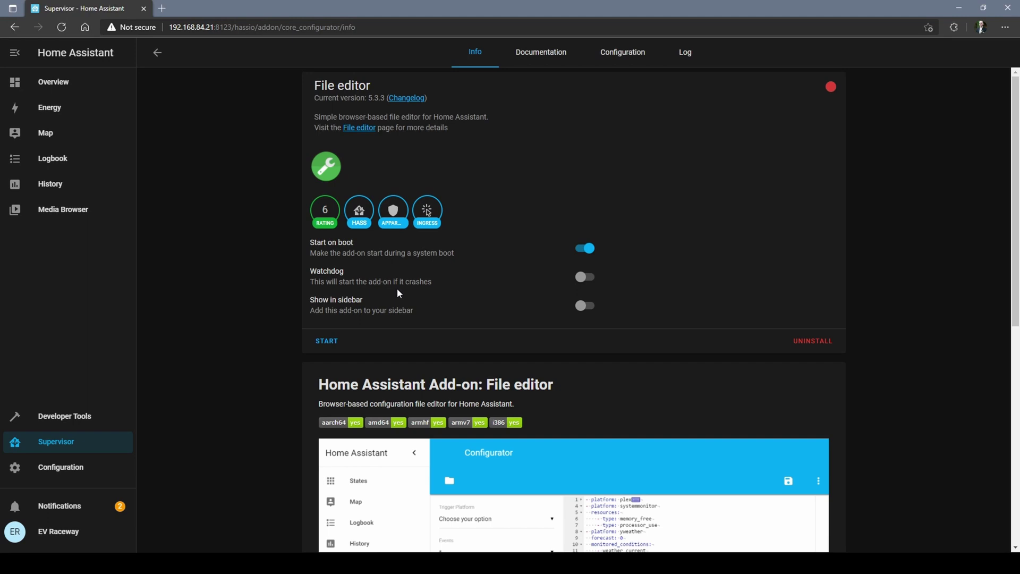
pyautogui.click(591, 308)
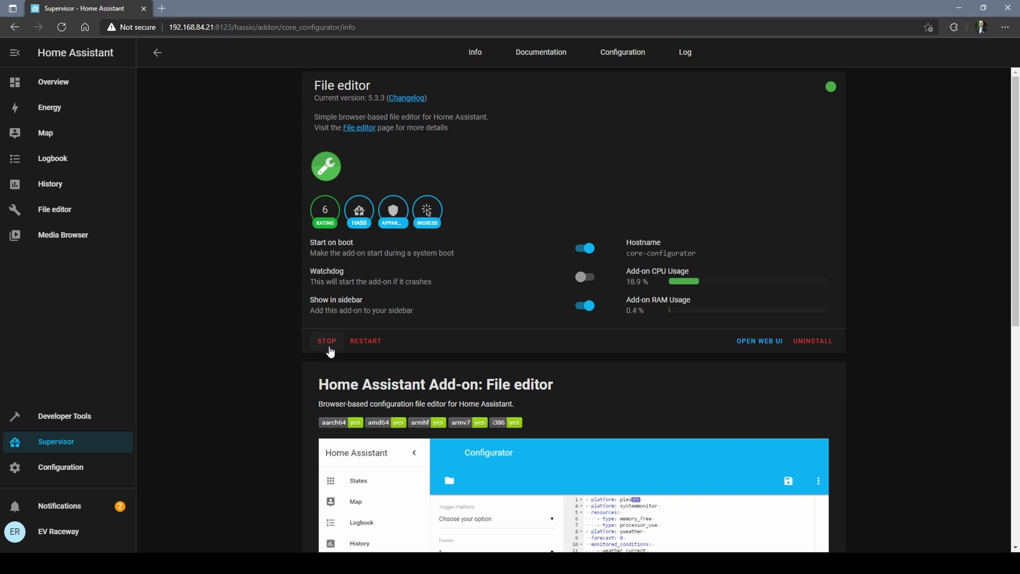
# Step: Set the Samba share username to 'ha' and a password in its YAML configuration
pyautogui.click(158, 52)
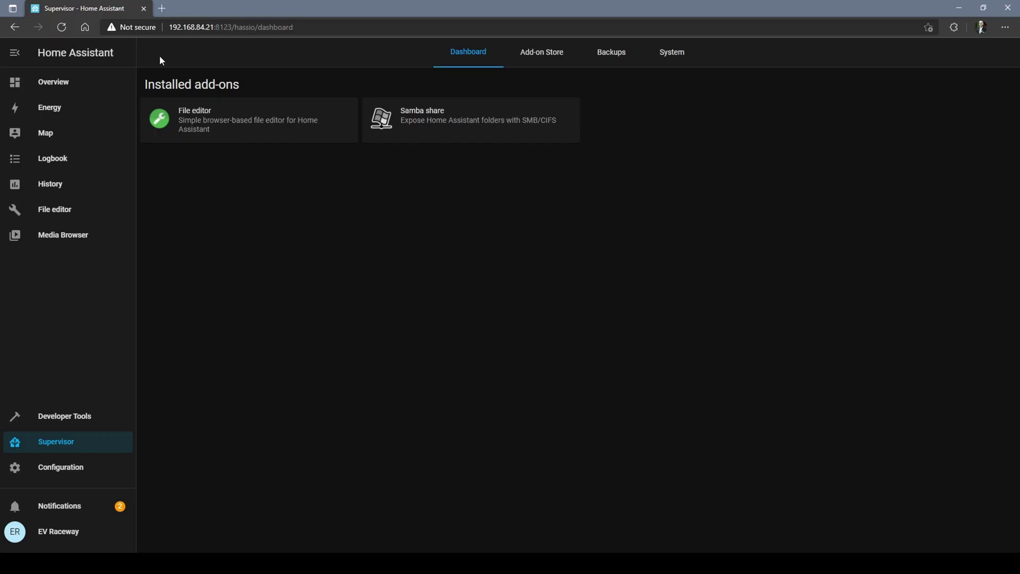
pyautogui.click(467, 109)
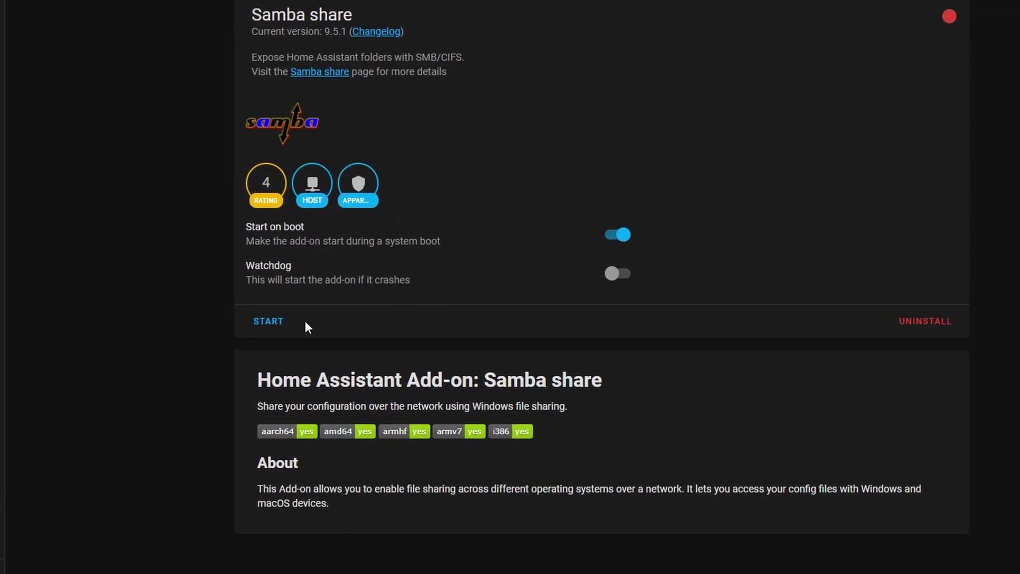
pyautogui.click(248, 324)
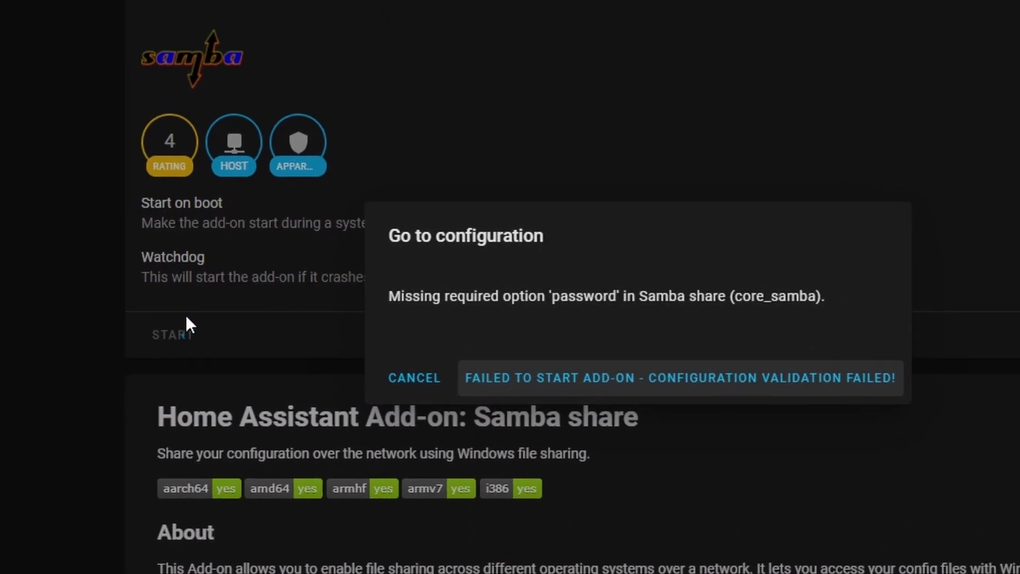
pyautogui.click(513, 138)
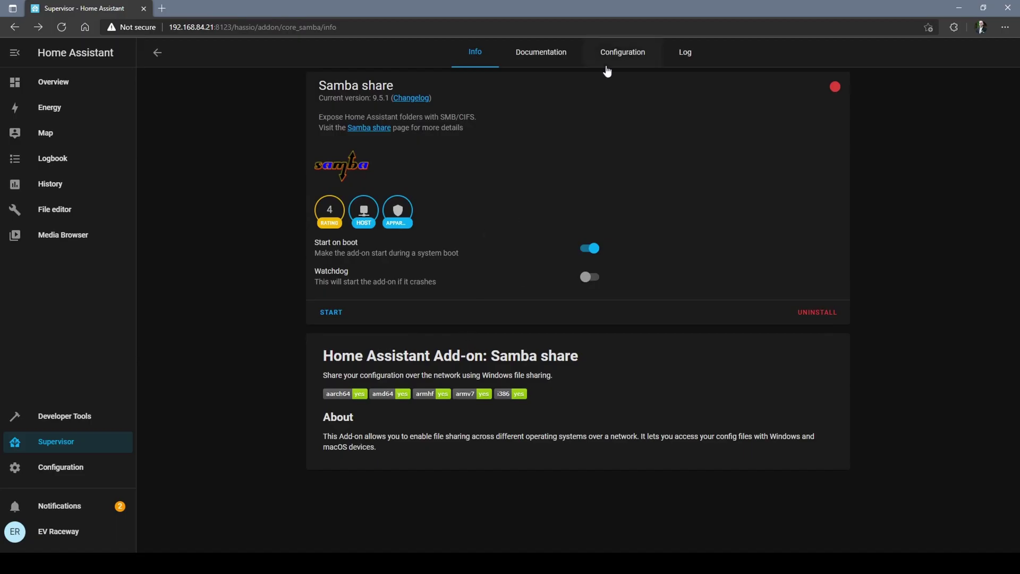
pyautogui.click(627, 55)
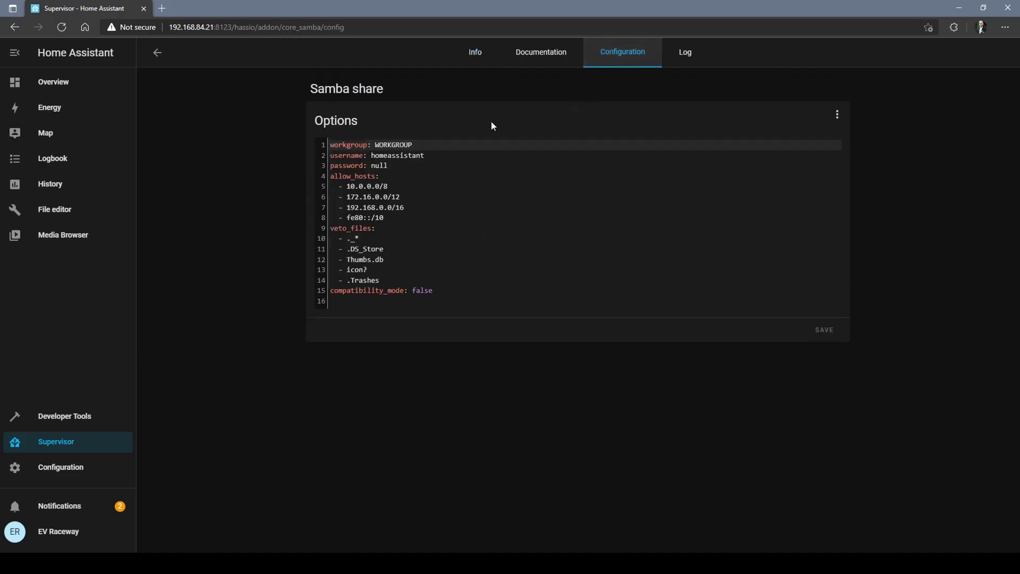
pyautogui.click(412, 167)
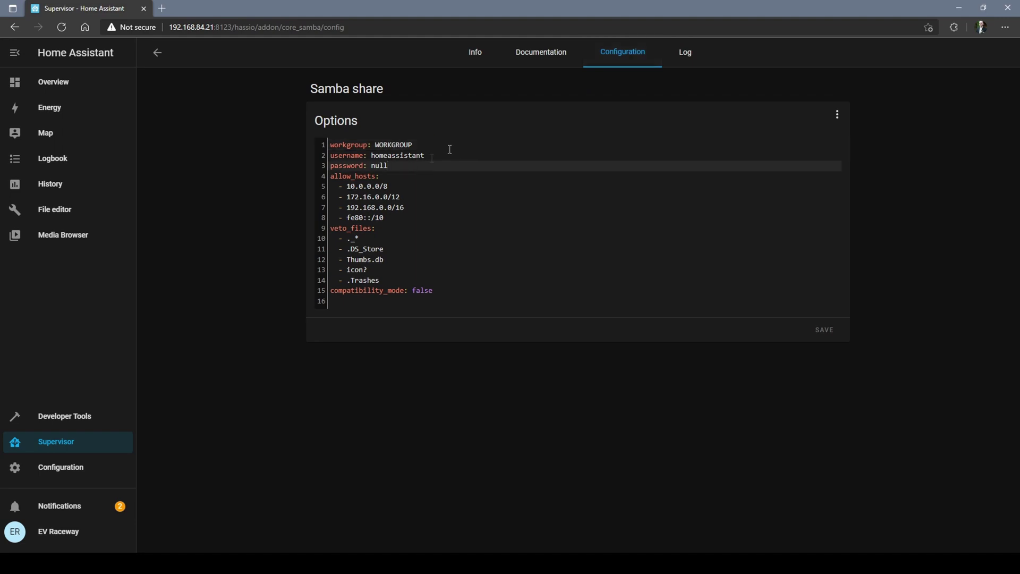
pyautogui.moveTo(432, 158); pyautogui.dragTo(384, 158)
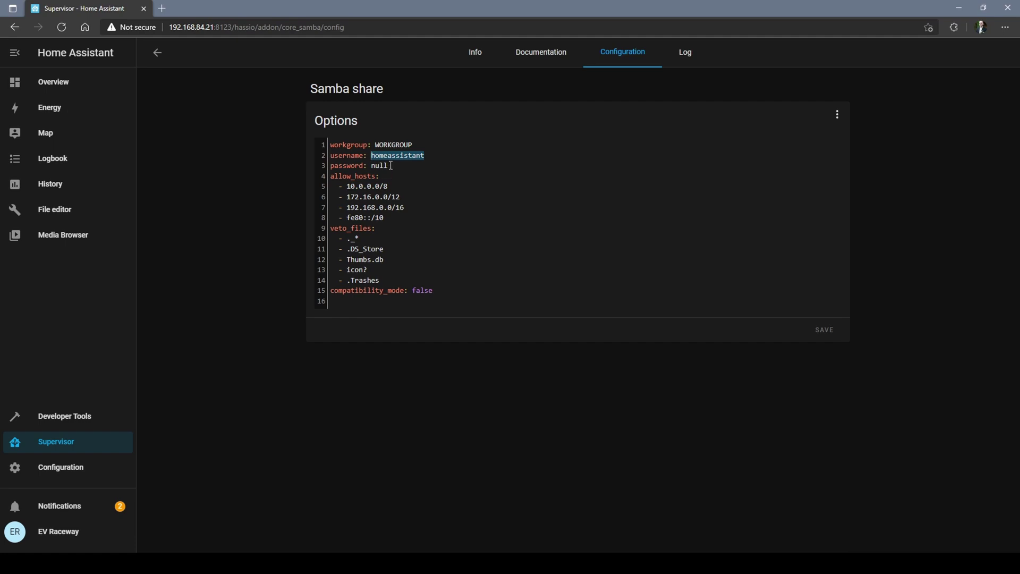
pyautogui.write('ha')
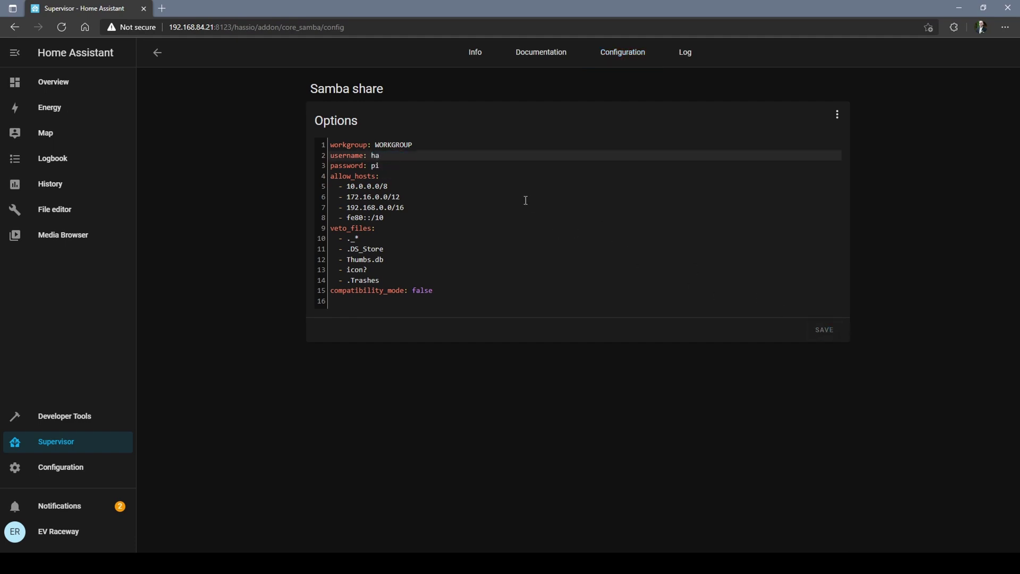
pyautogui.click(474, 57)
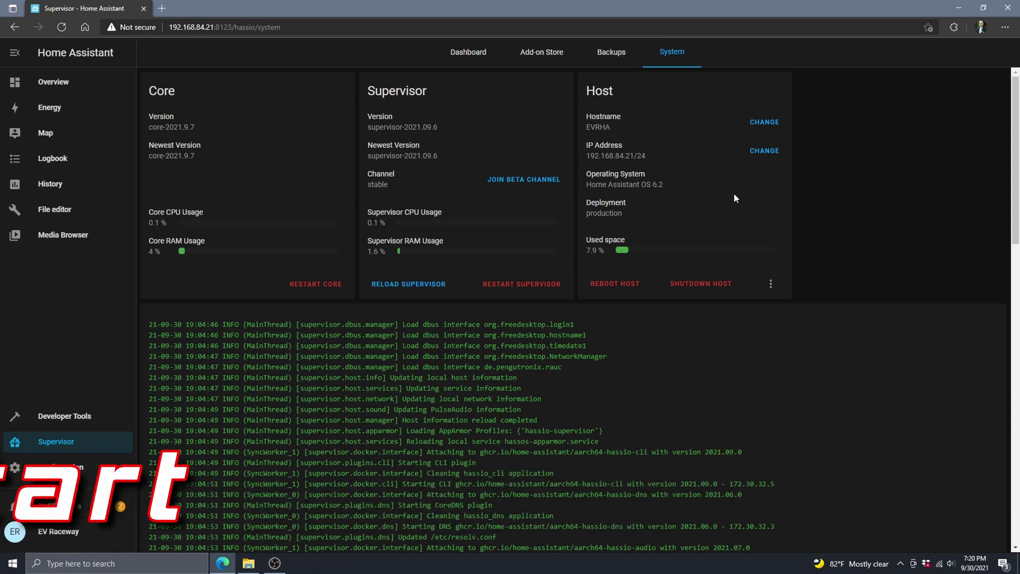
# Step: Restart Home Assistant Core, confirming the prompt, then go to the Add-on Store
pyautogui.click(321, 286)
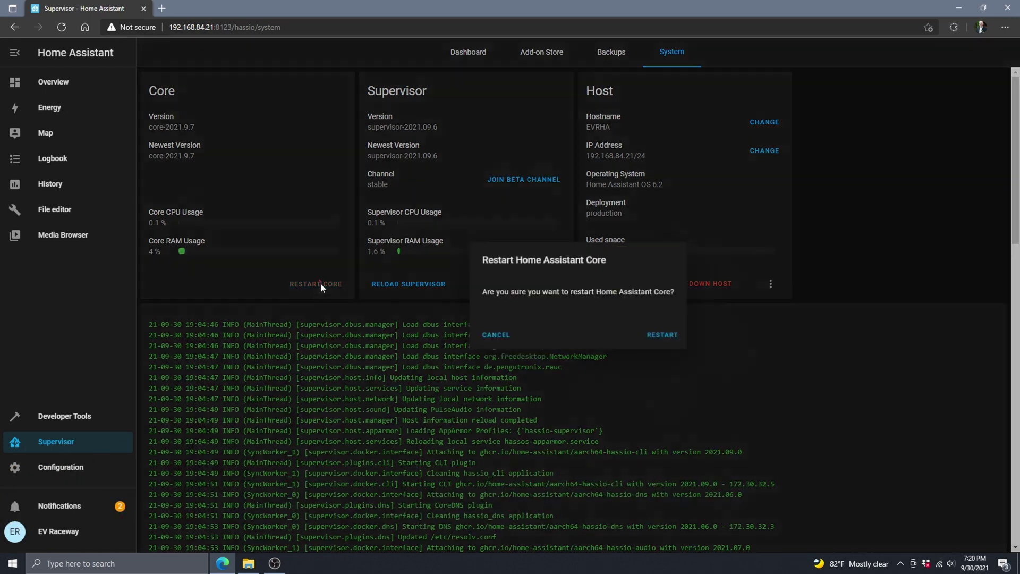
pyautogui.click(658, 335)
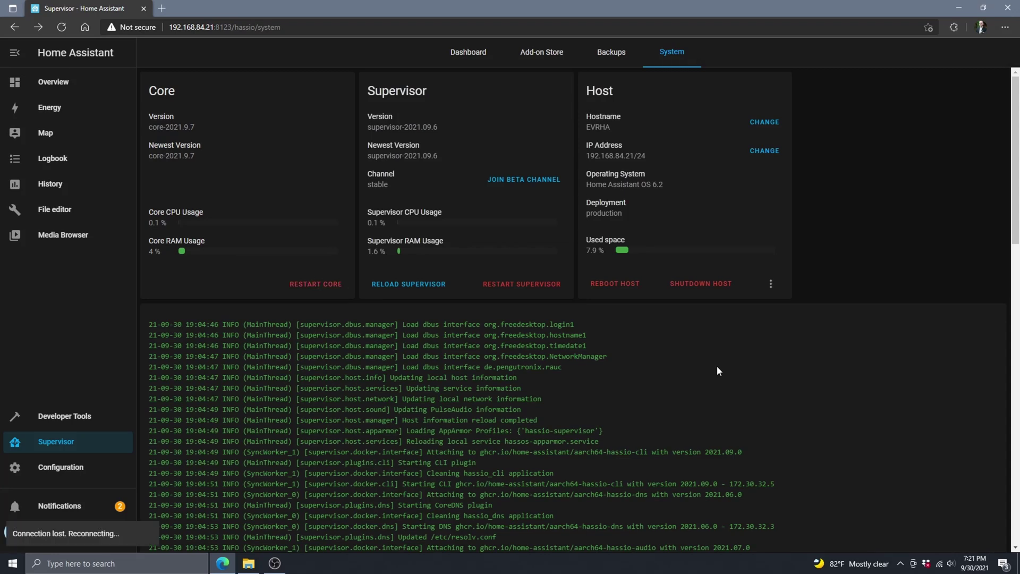
pyautogui.click(544, 57)
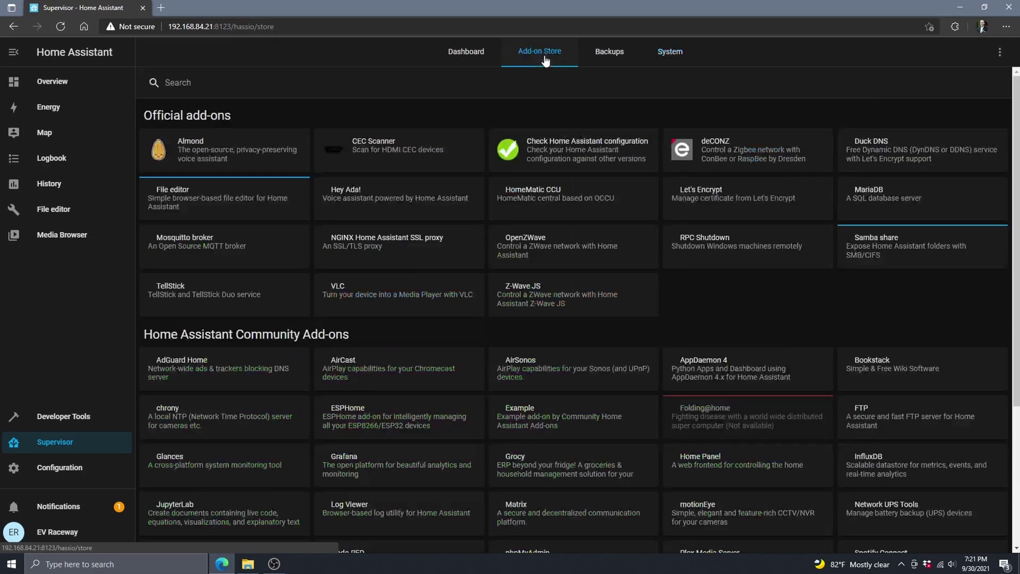
# Step: Open configuration.yaml in File editor, hide the file list, and place the cursor on line 13
pyautogui.click(471, 55)
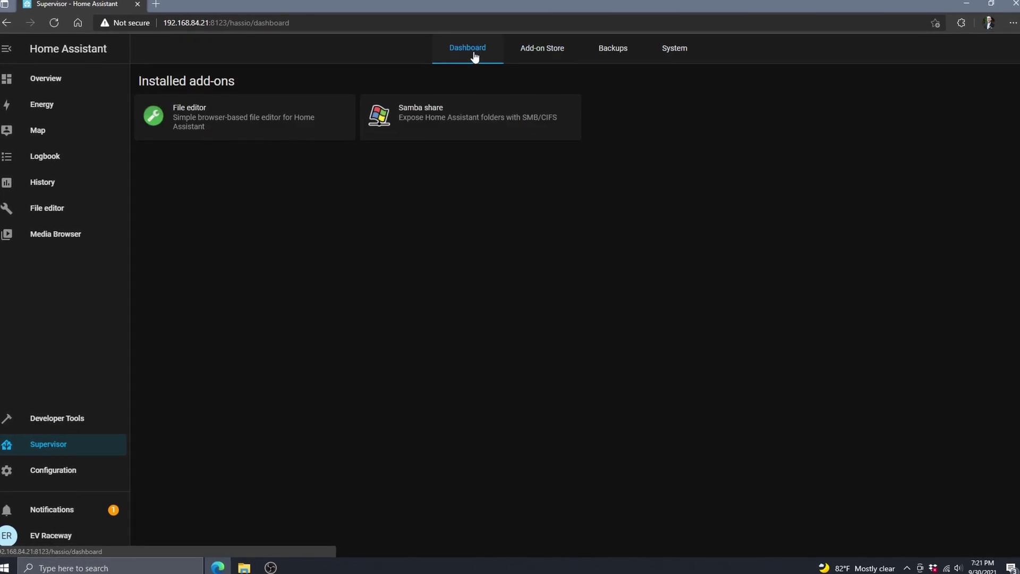
pyautogui.click(456, 101)
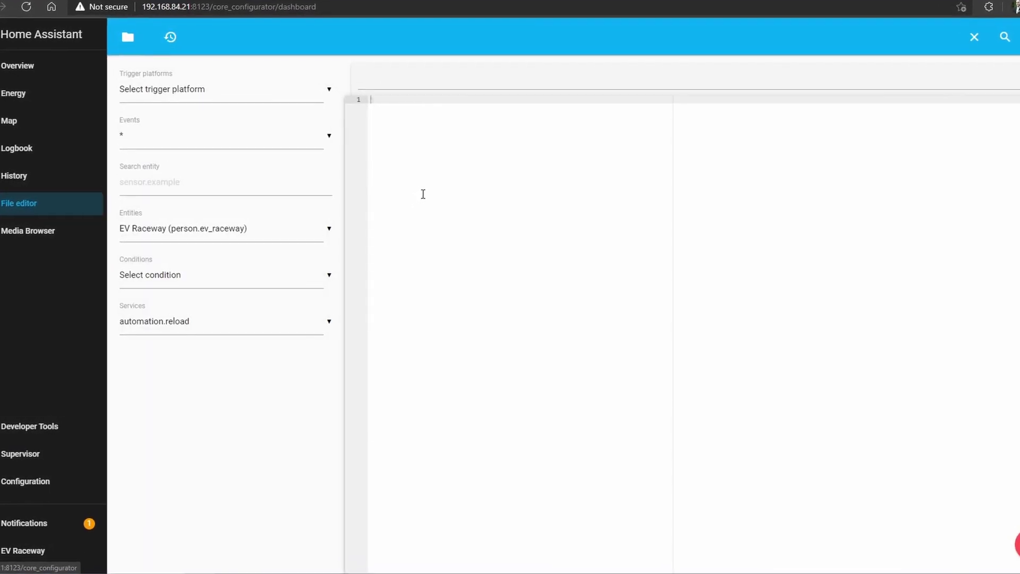
pyautogui.click(128, 36)
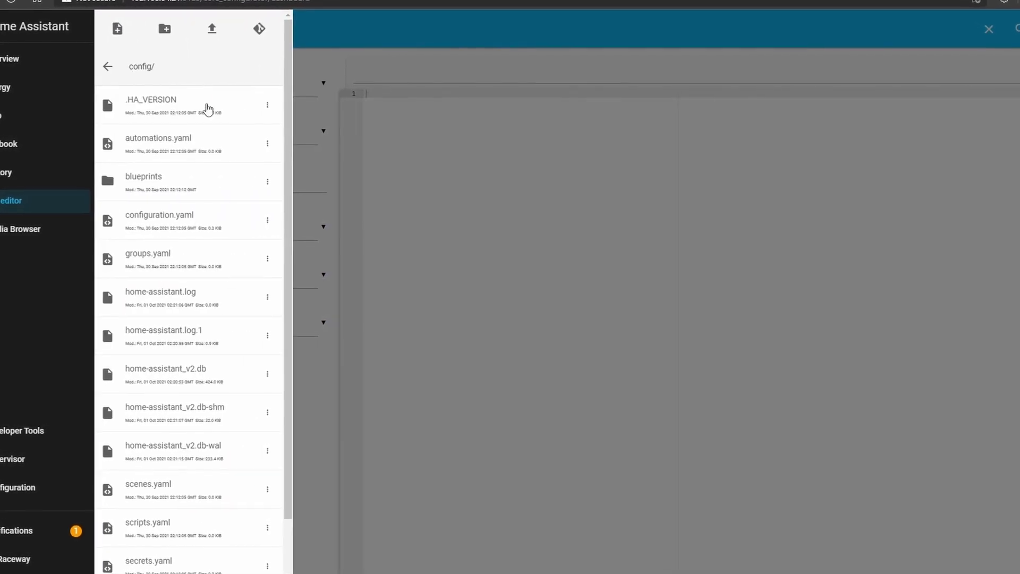
pyautogui.click(177, 218)
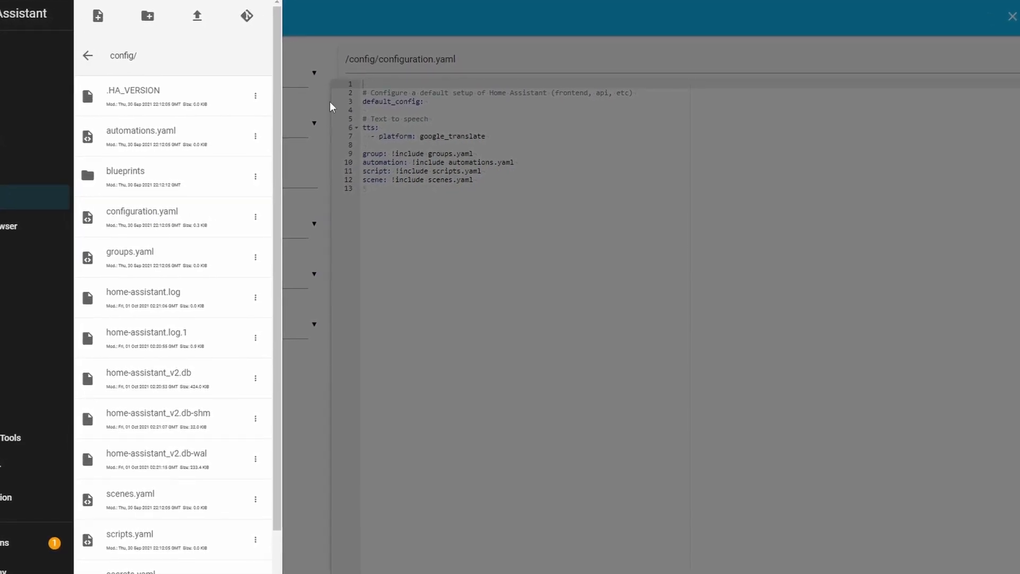
pyautogui.click(415, 241)
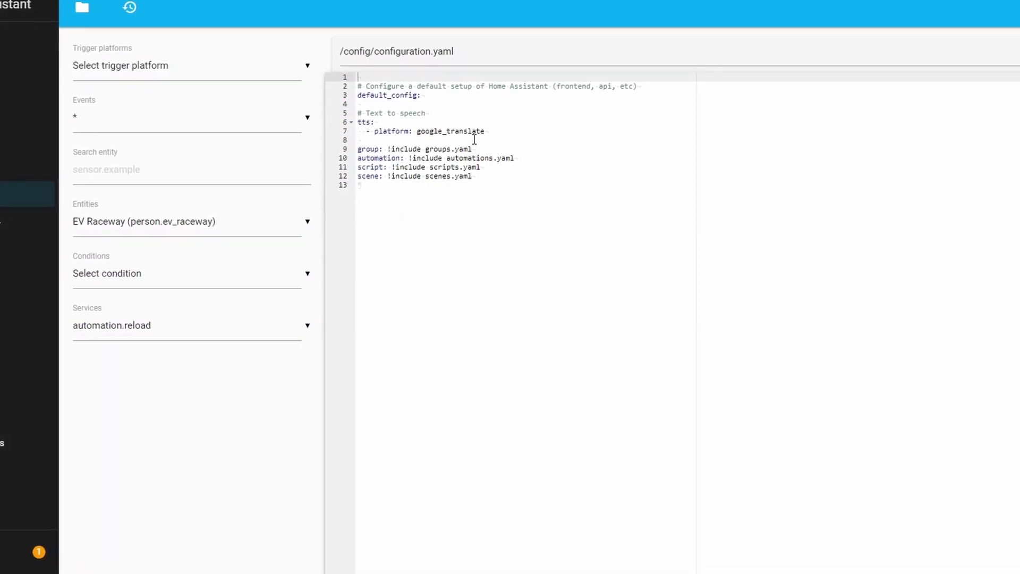
pyautogui.click(534, 209)
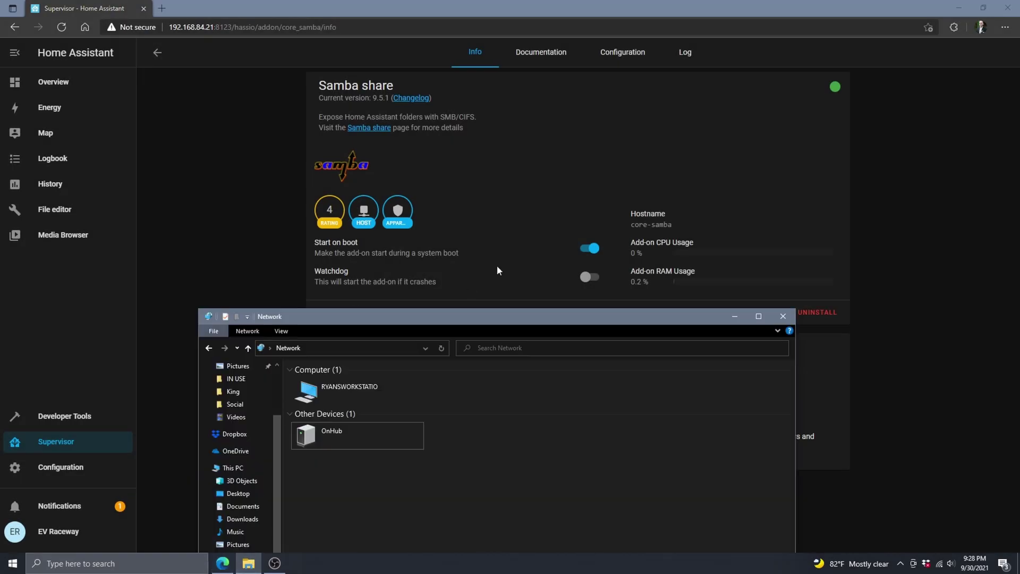
# Step: Connect File Explorer to \\192.168.84.21\share, signing in as 'ha' with credentials remembered
pyautogui.moveTo(444, 321); pyautogui.dragTo(489, 215)
pyautogui.click(365, 237)
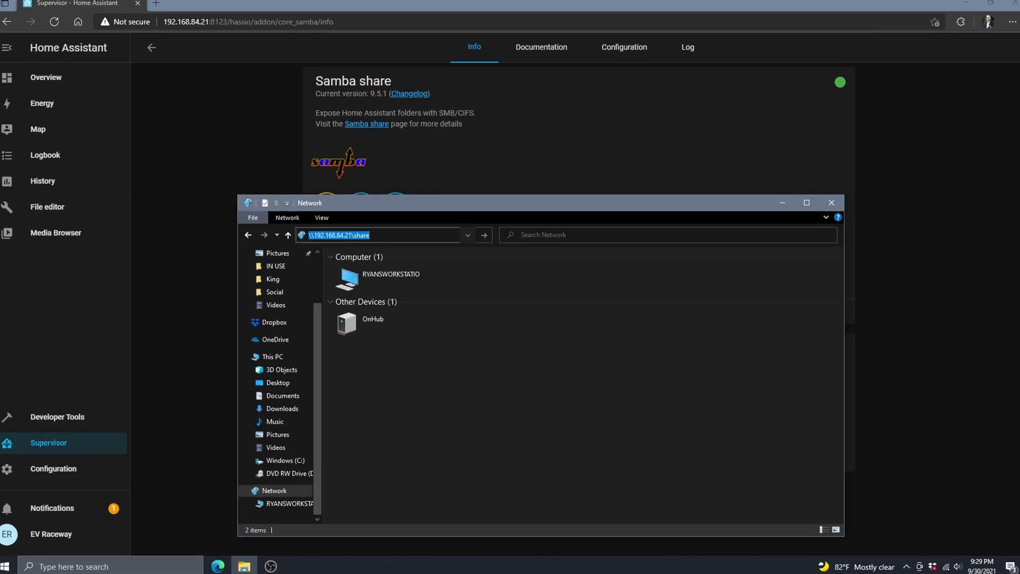
pyautogui.press('Return')
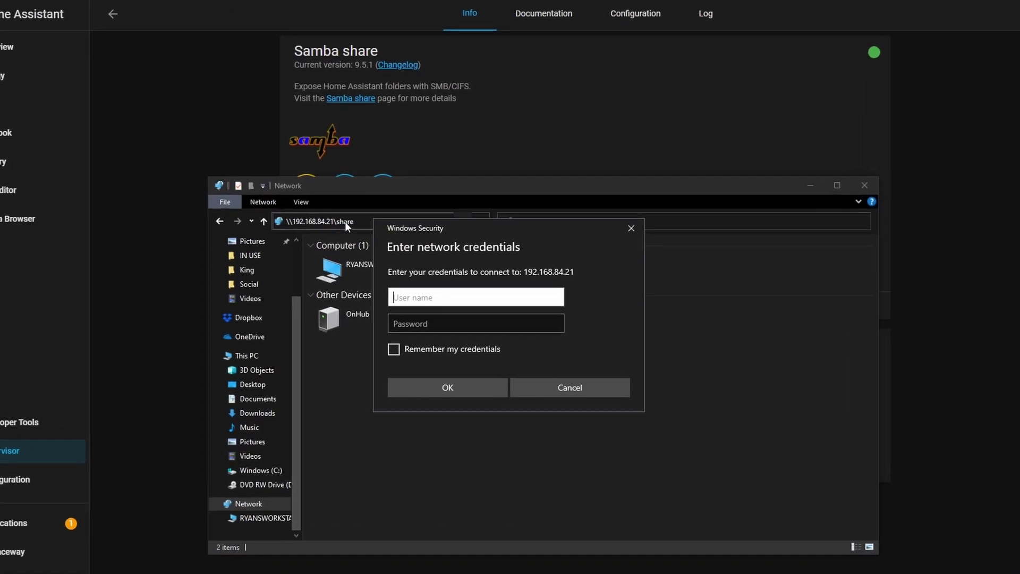
pyautogui.write('ha')
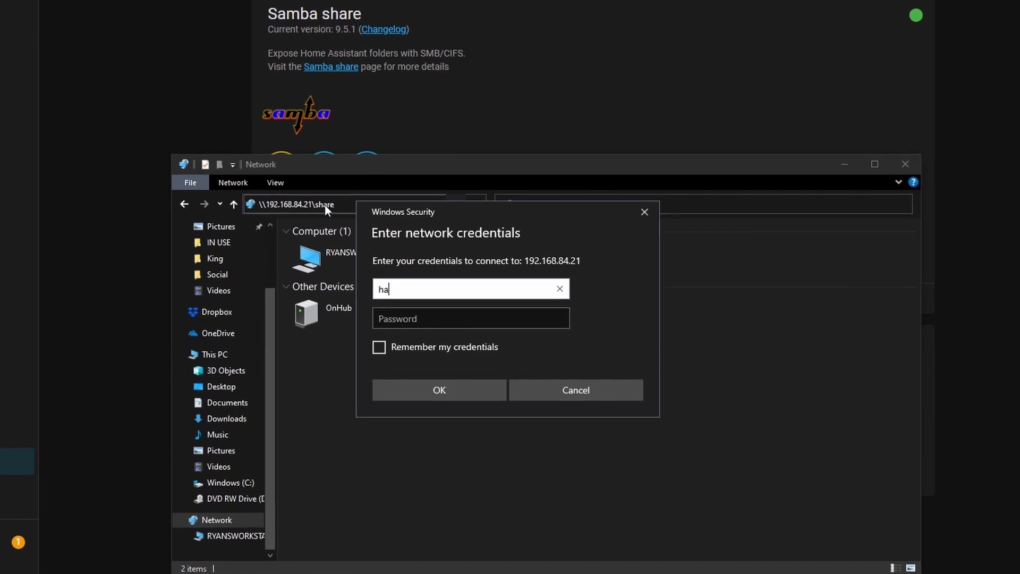
pyautogui.press('Tab')
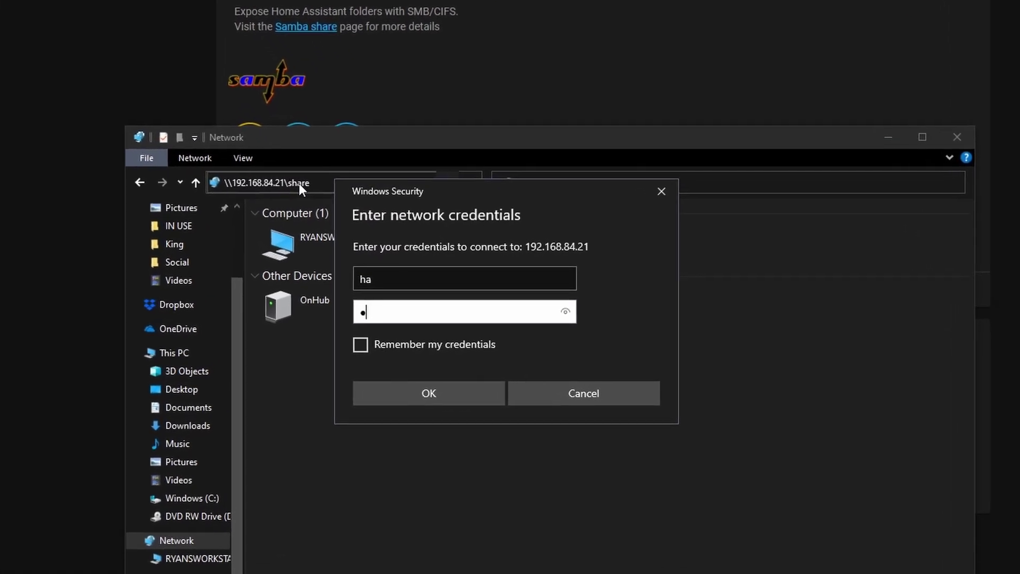
pyautogui.write('a')
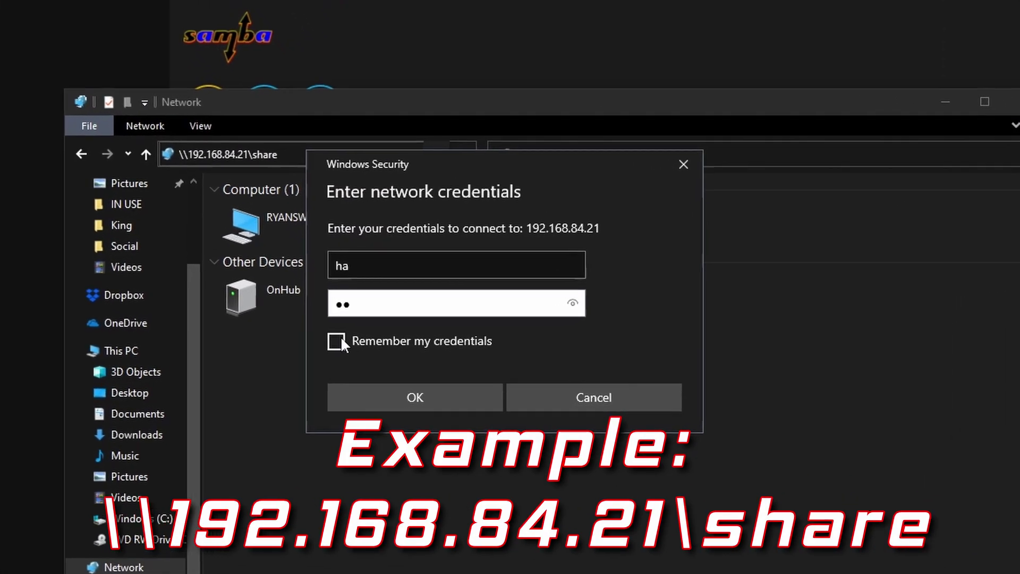
pyautogui.click(336, 341)
pyautogui.click(380, 395)
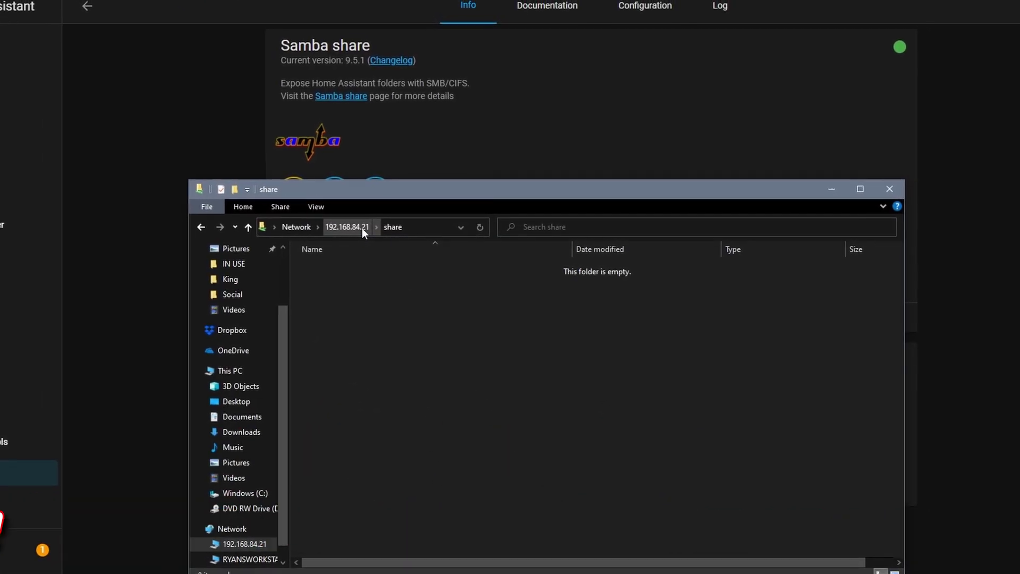
# Step: Go up to the 192.168.84.21 share list and open its config folder
pyautogui.click(362, 228)
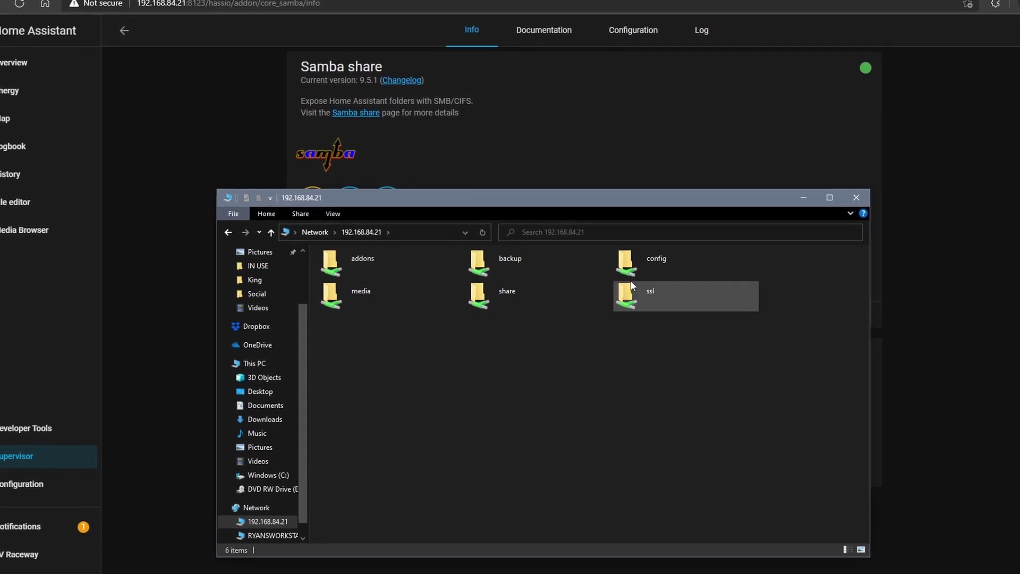
pyautogui.click(644, 270)
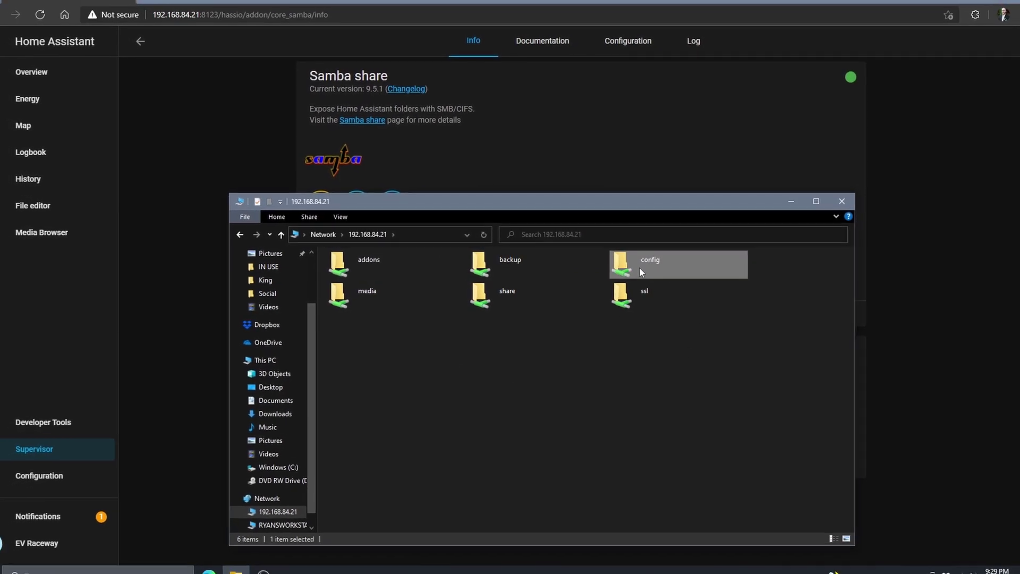
pyautogui.doubleClick(639, 267)
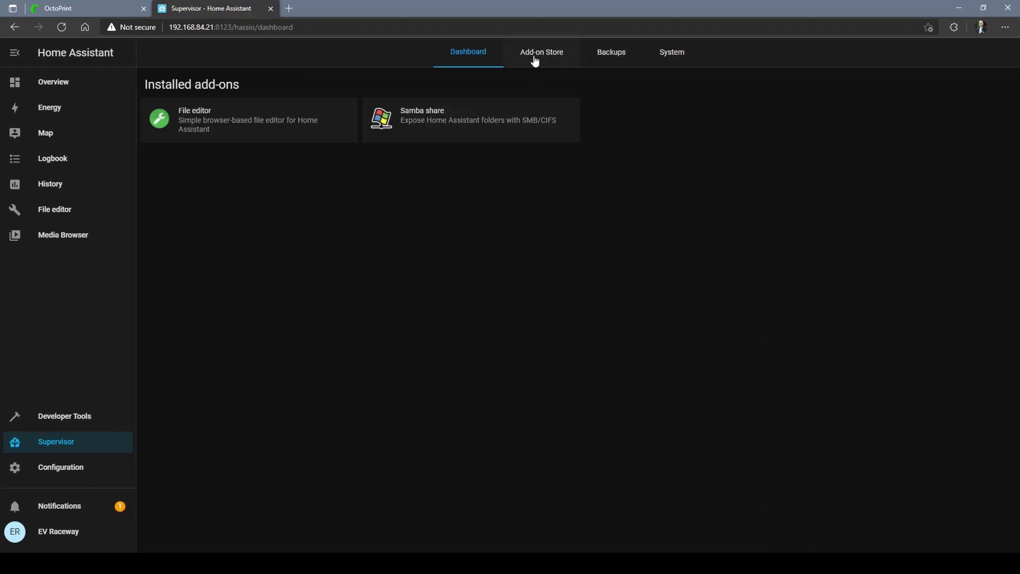
# Step: Install Terminal & SSH from the Add-on Store, turn on Auto update, and start it
pyautogui.click(535, 61)
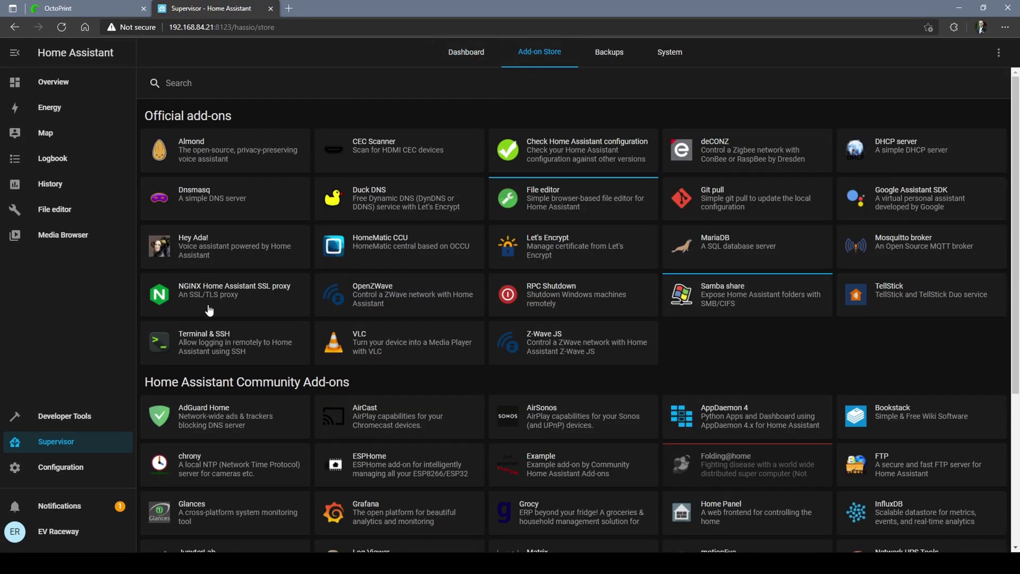
pyautogui.click(220, 345)
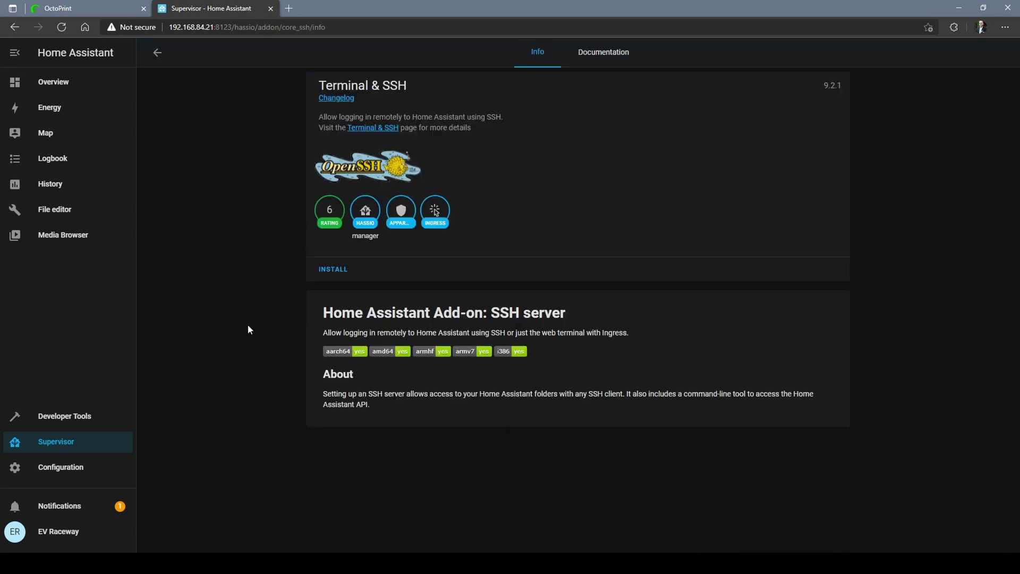
pyautogui.click(345, 269)
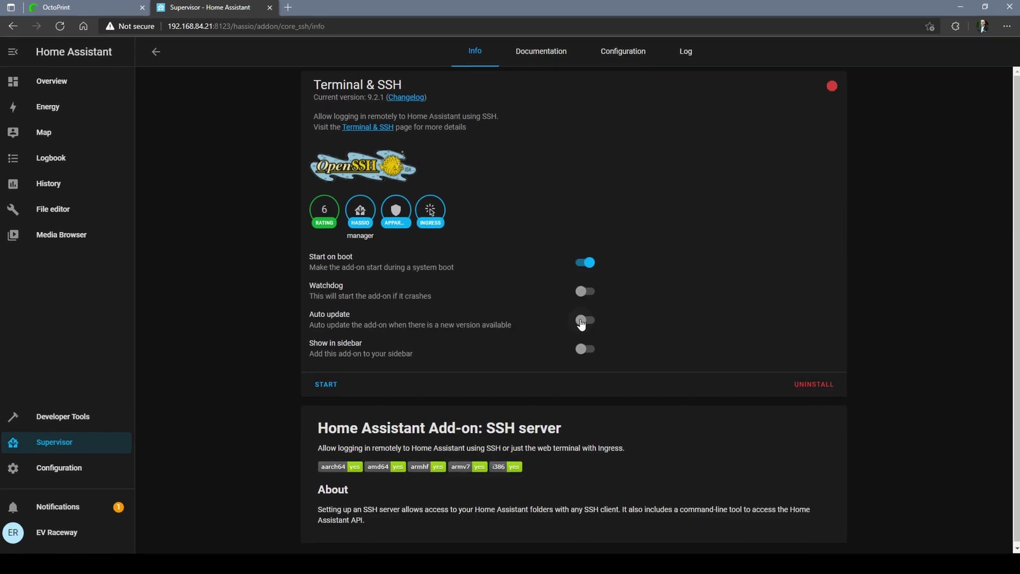
pyautogui.click(583, 320)
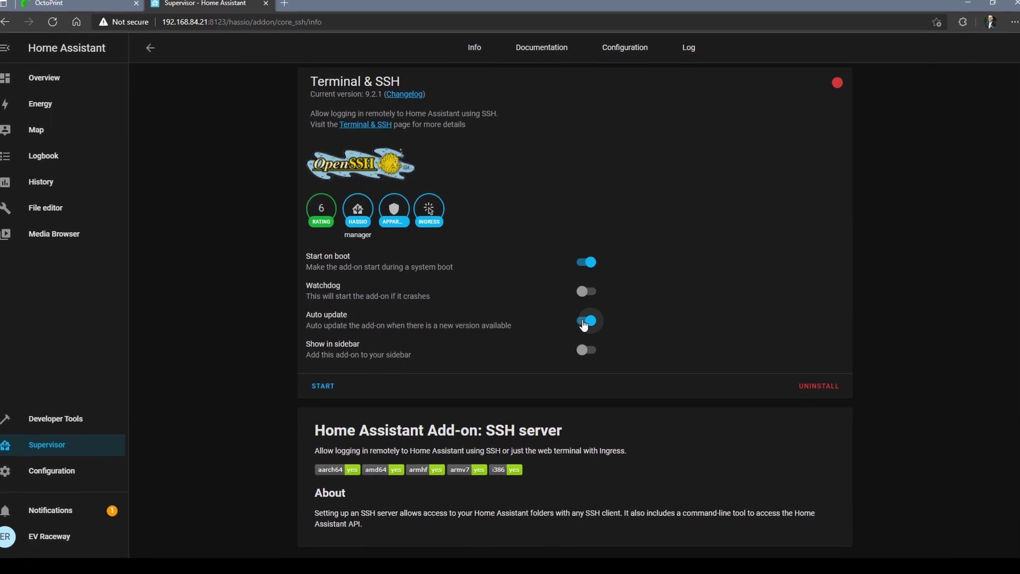
pyautogui.click(321, 387)
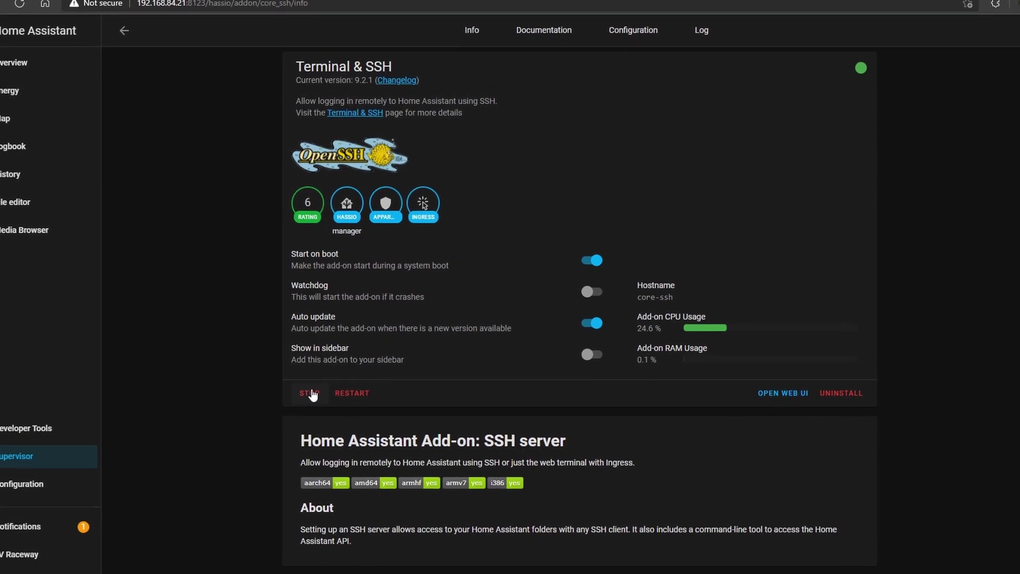
pyautogui.click(792, 394)
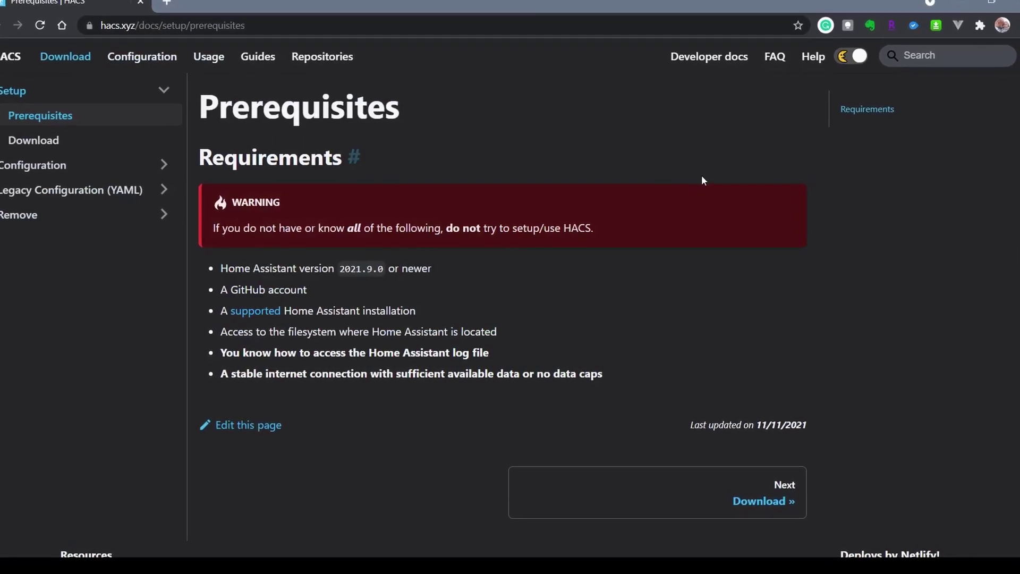
pyautogui.scroll(-2, 702, 183)
pyautogui.scroll(-1, 744, 191)
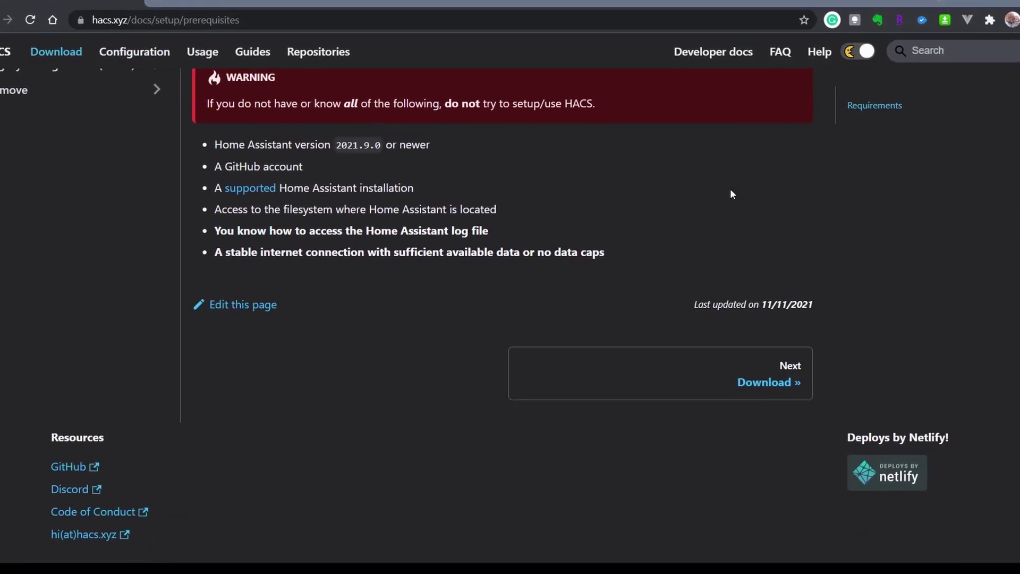
pyautogui.click(787, 389)
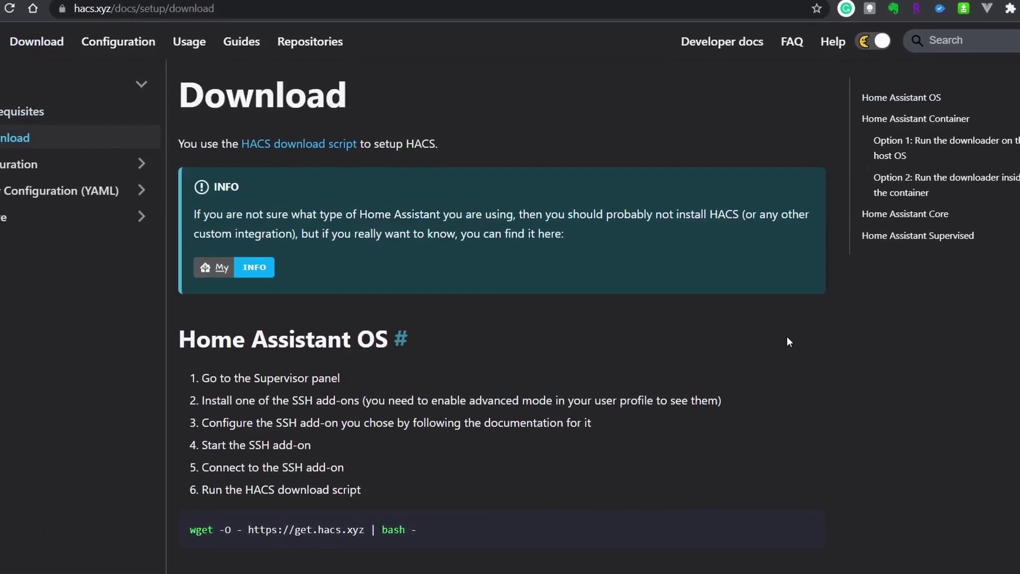
pyautogui.scroll(-1, 789, 331)
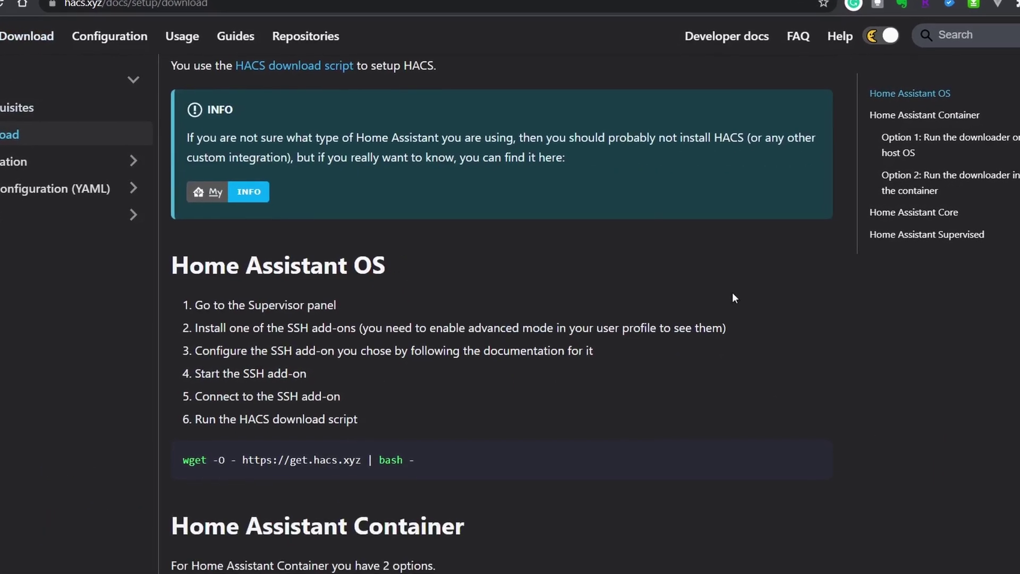
pyautogui.scroll(-1, 829, 307)
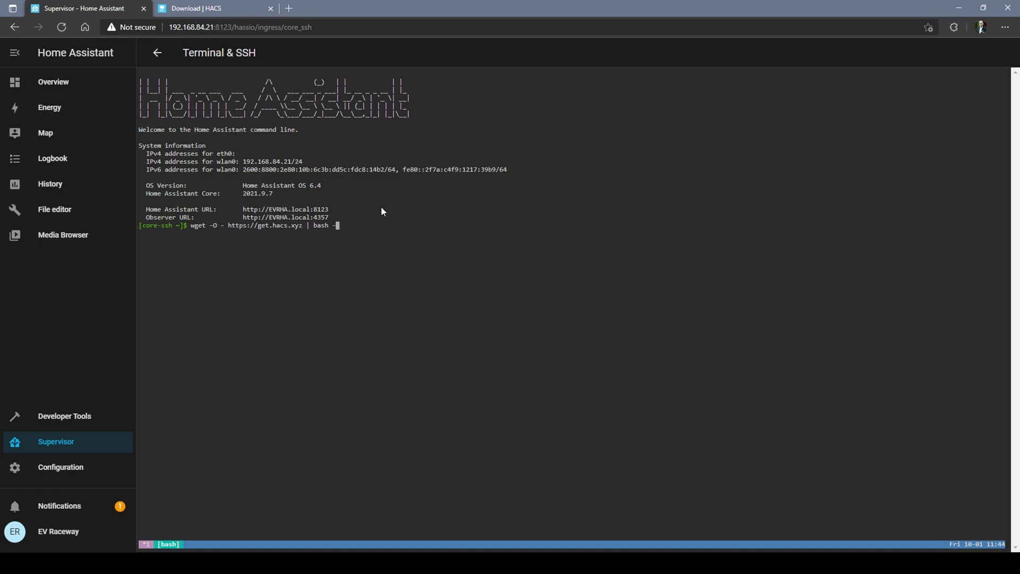
pyautogui.press('Return')
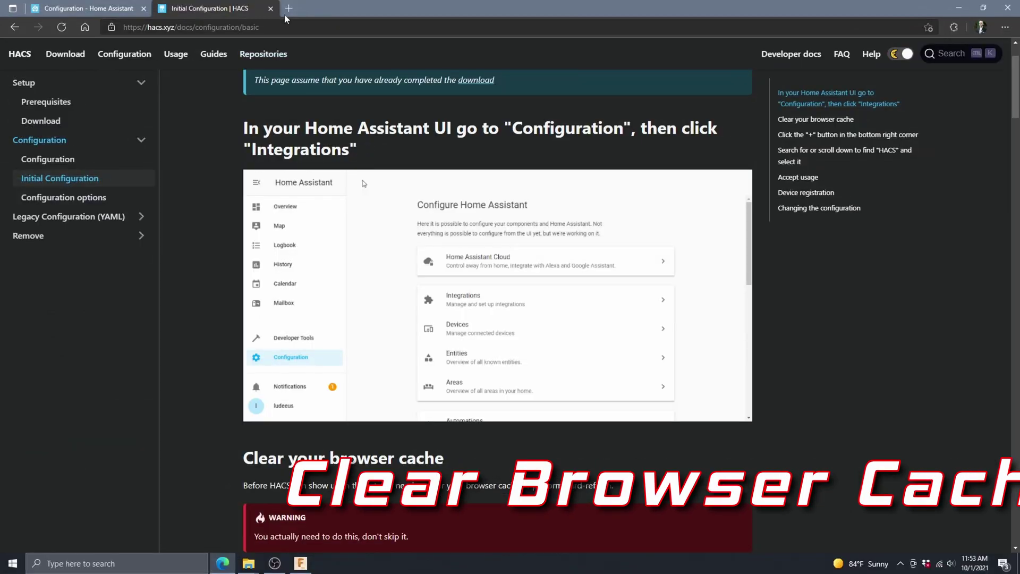
# Step: In a new Edge tab, open Privacy, search, and services settings and choose what browsing data to clear
pyautogui.scroll(-4, 426, 256)
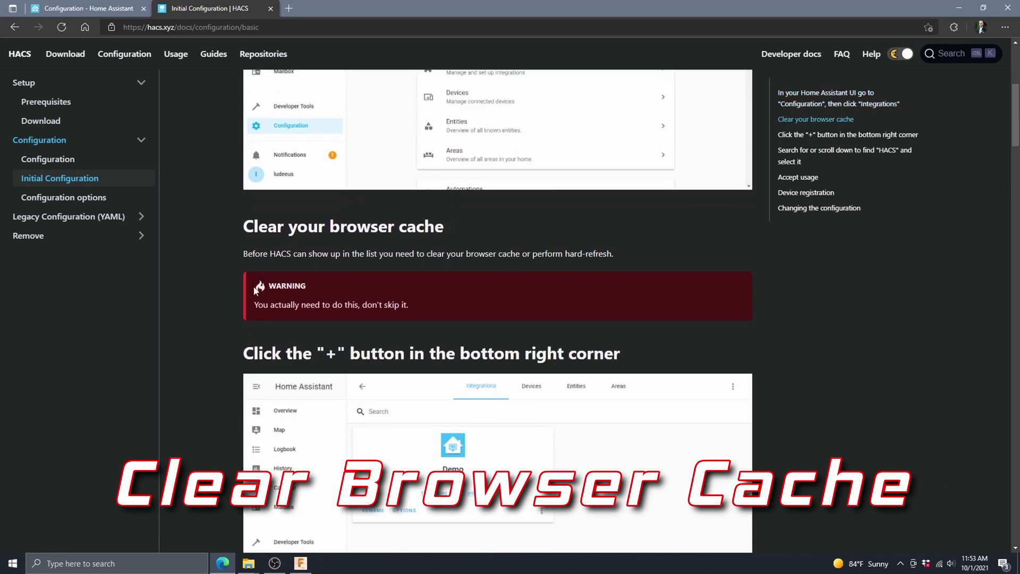
pyautogui.click(288, 8)
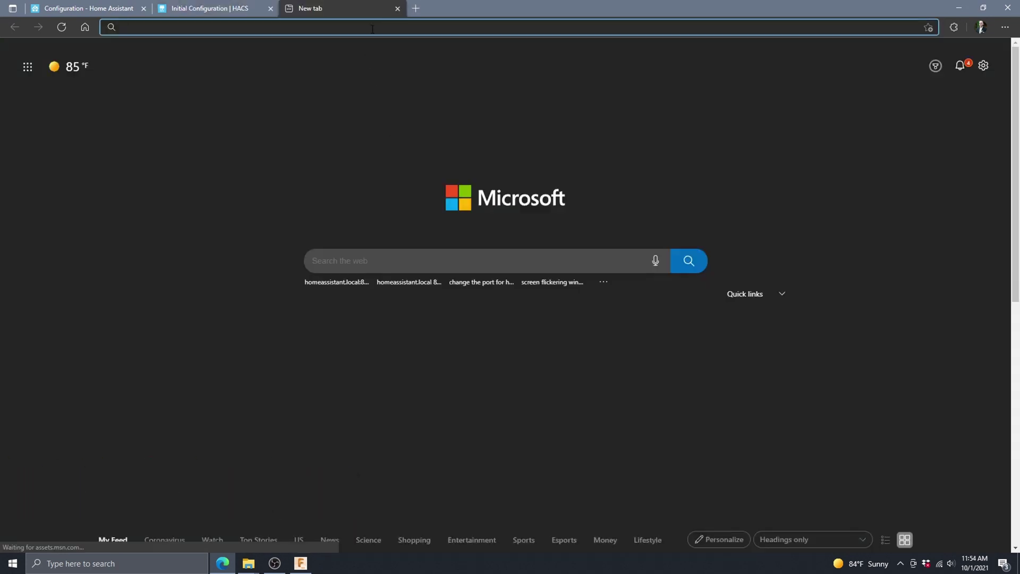
pyautogui.click(1005, 29)
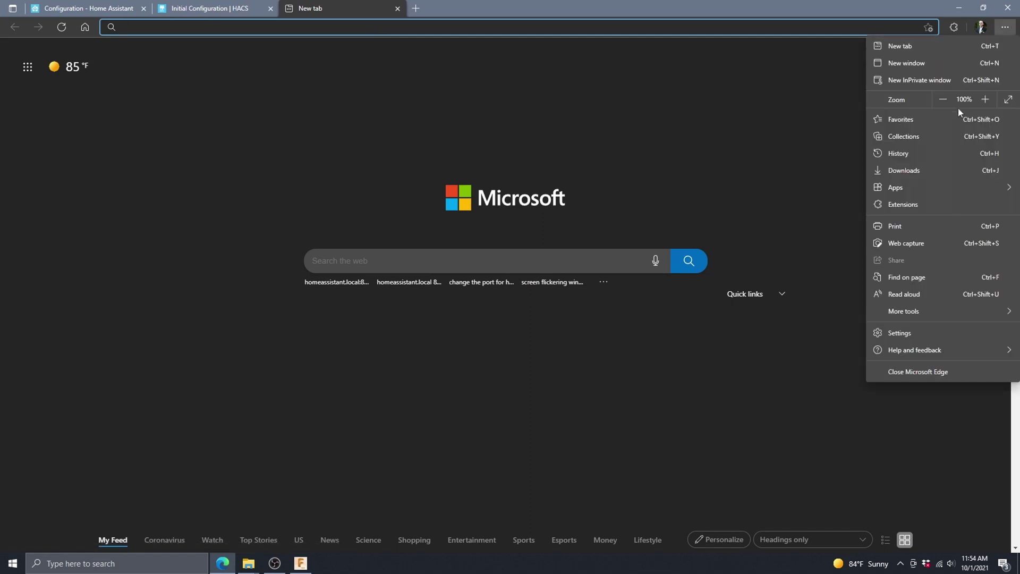
pyautogui.click(900, 333)
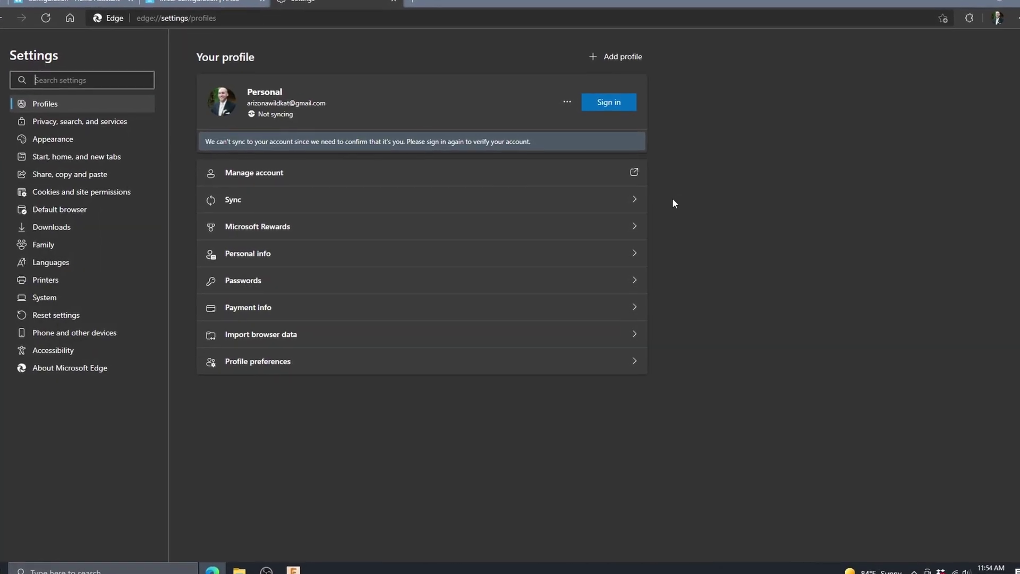
pyautogui.click(109, 123)
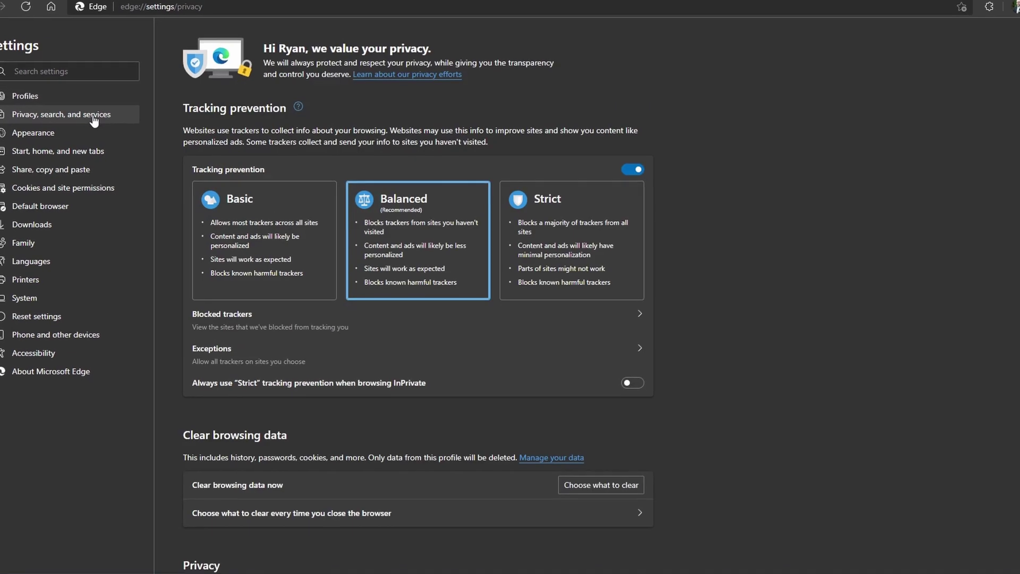
pyautogui.scroll(-3, 765, 250)
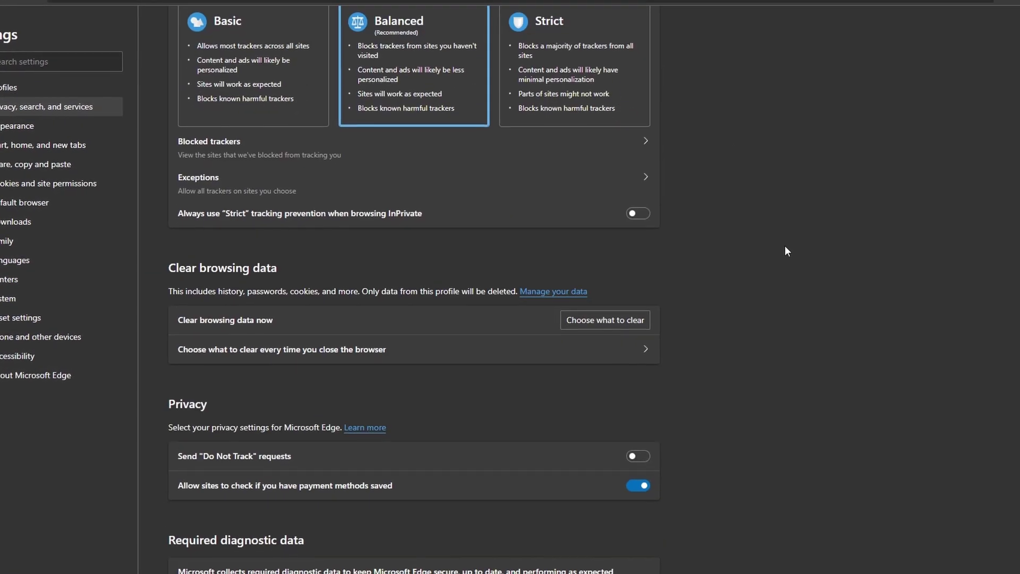
pyautogui.click(612, 327)
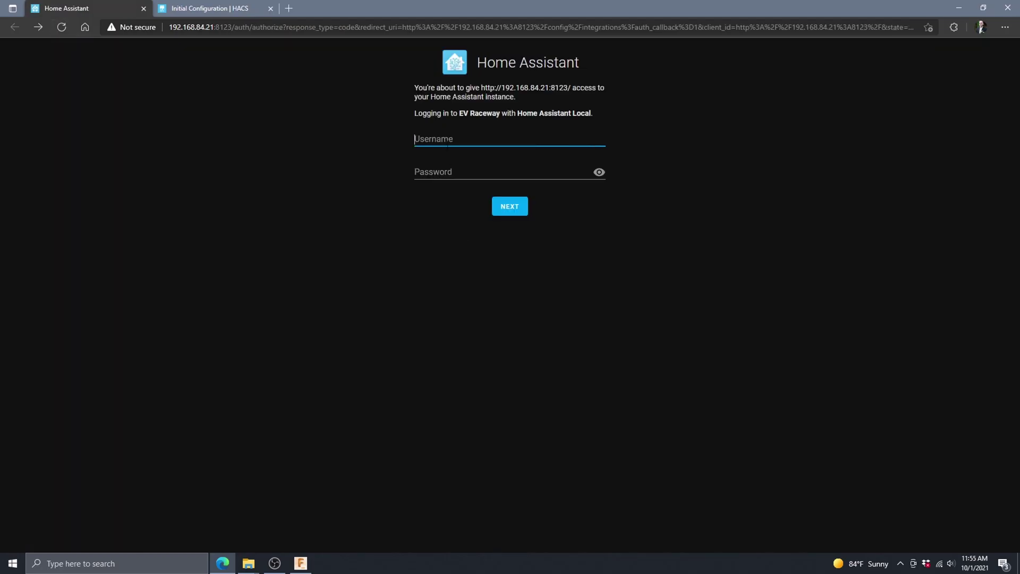
# Step: Log in with the account username and password, then search new integrations for 'hac'
pyautogui.write('evraceway')
pyautogui.press('Tab')
pyautogui.write('*******')
pyautogui.click(505, 287)
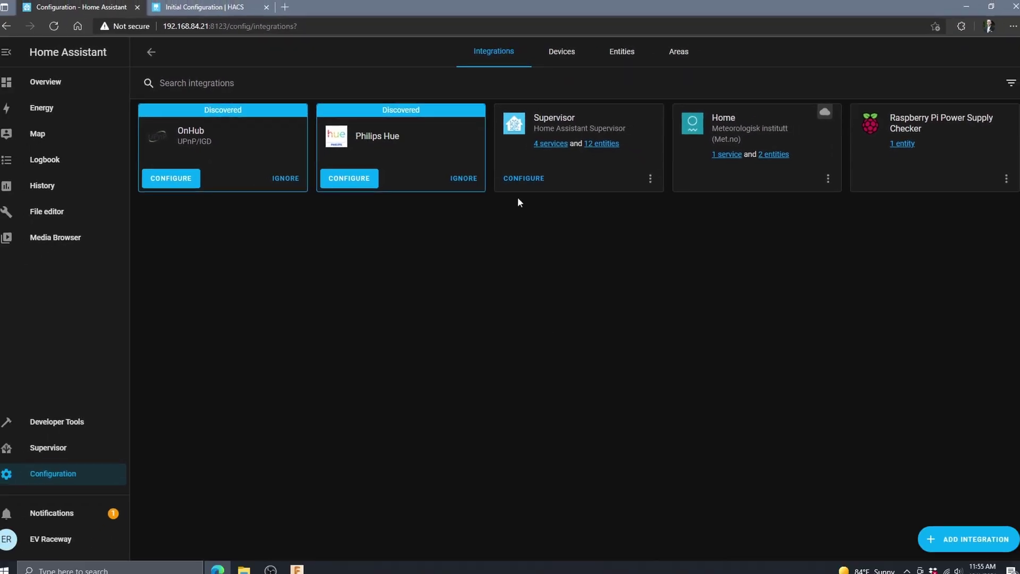
pyautogui.click(966, 540)
pyautogui.write('hac')
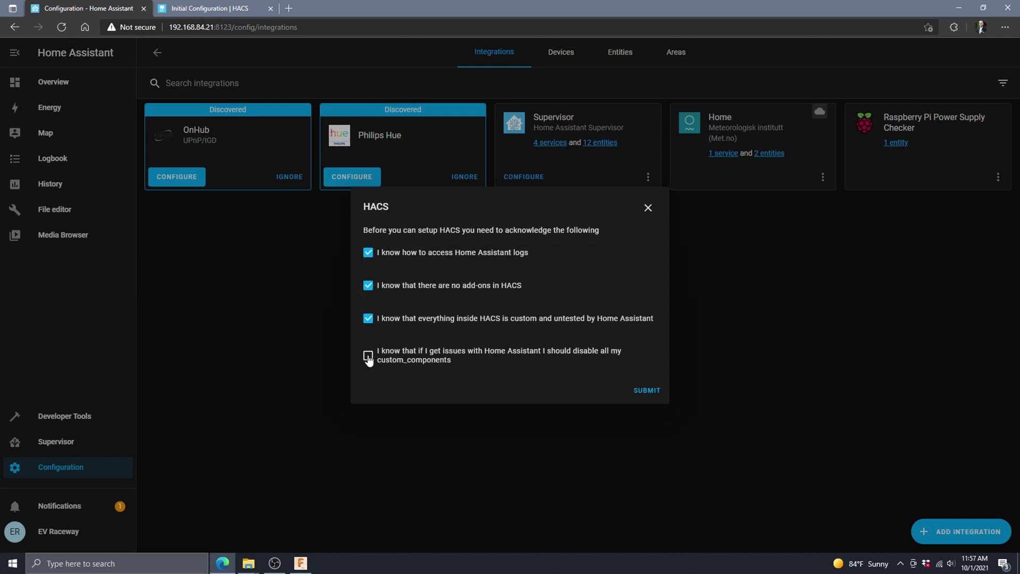
# Step: Submit the HACS acknowledgements, enter the device activation code on GitHub, and return to Home Assistant
pyautogui.click(641, 389)
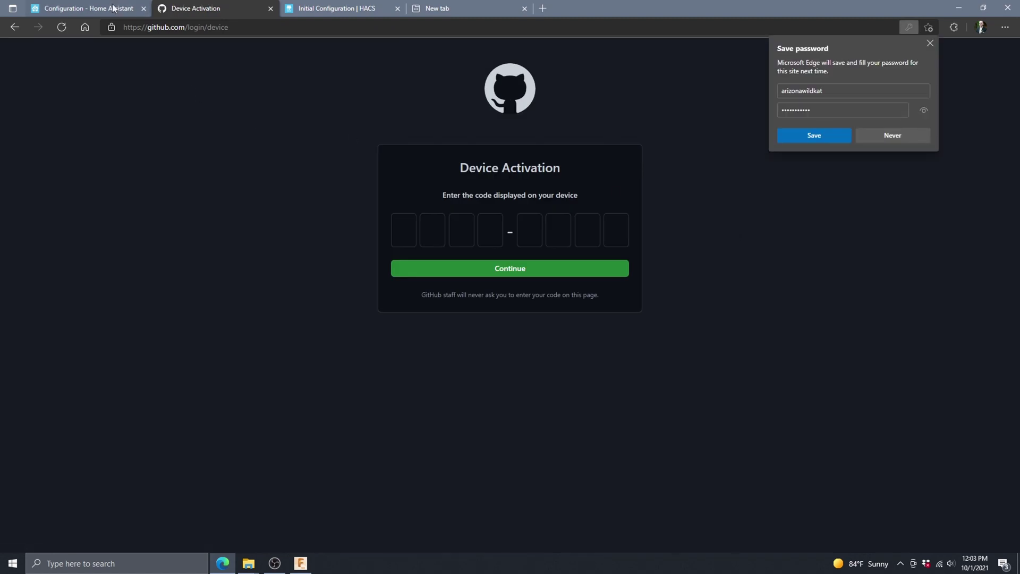
pyautogui.click(113, 8)
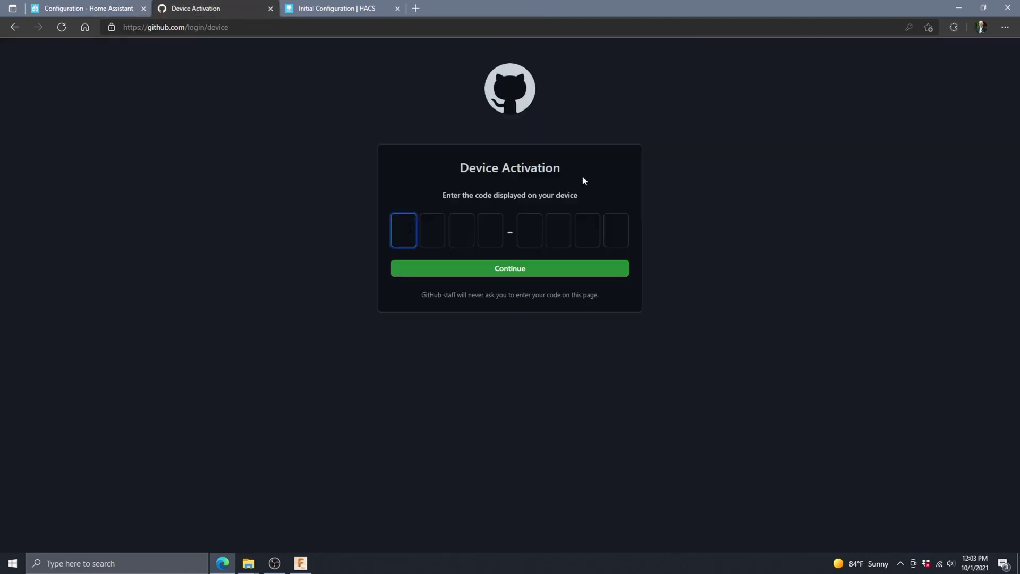
pyautogui.write('ED9')
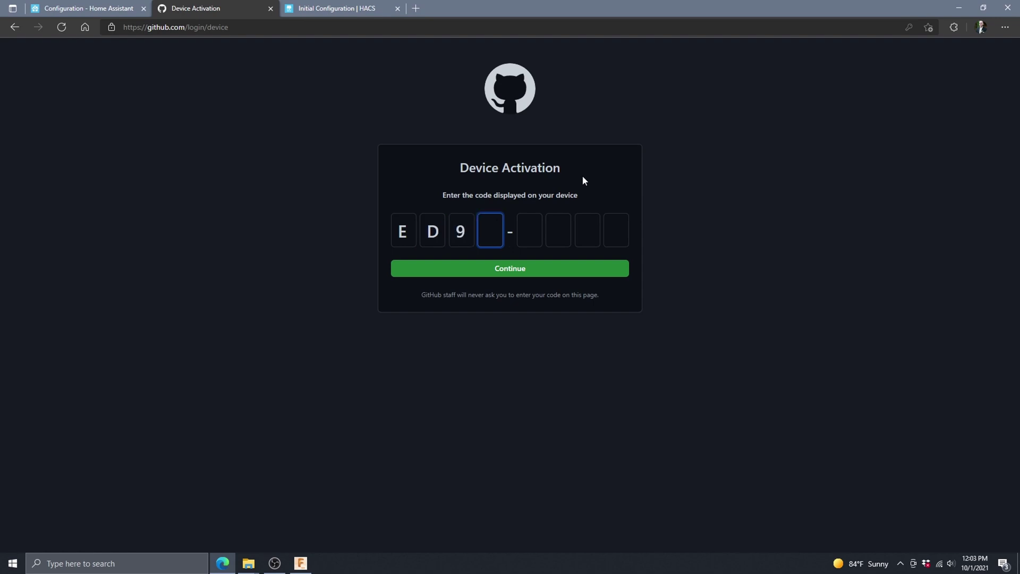
pyautogui.write('B')
pyautogui.click(100, 11)
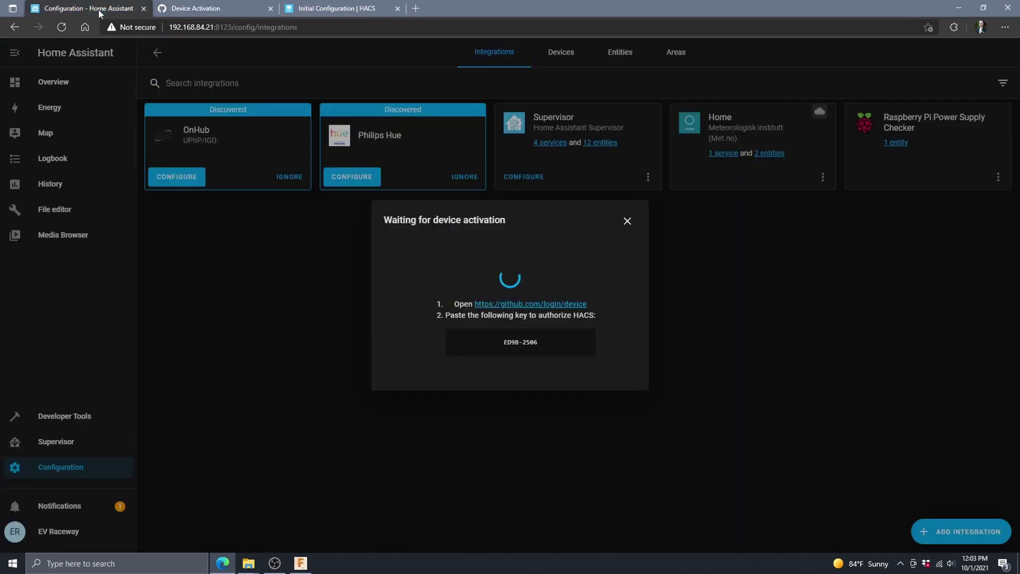
pyautogui.click(191, 8)
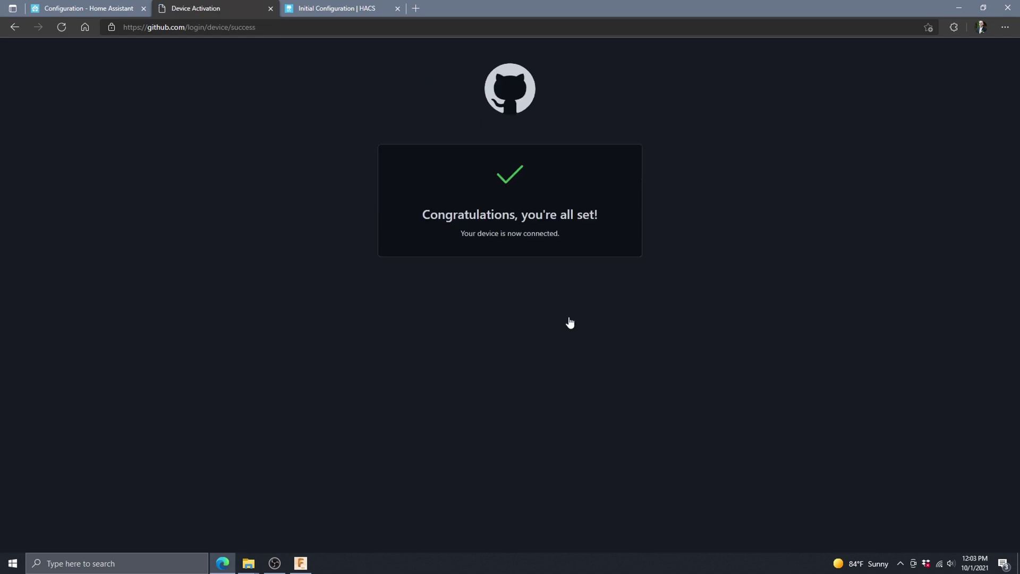
pyautogui.click(69, 10)
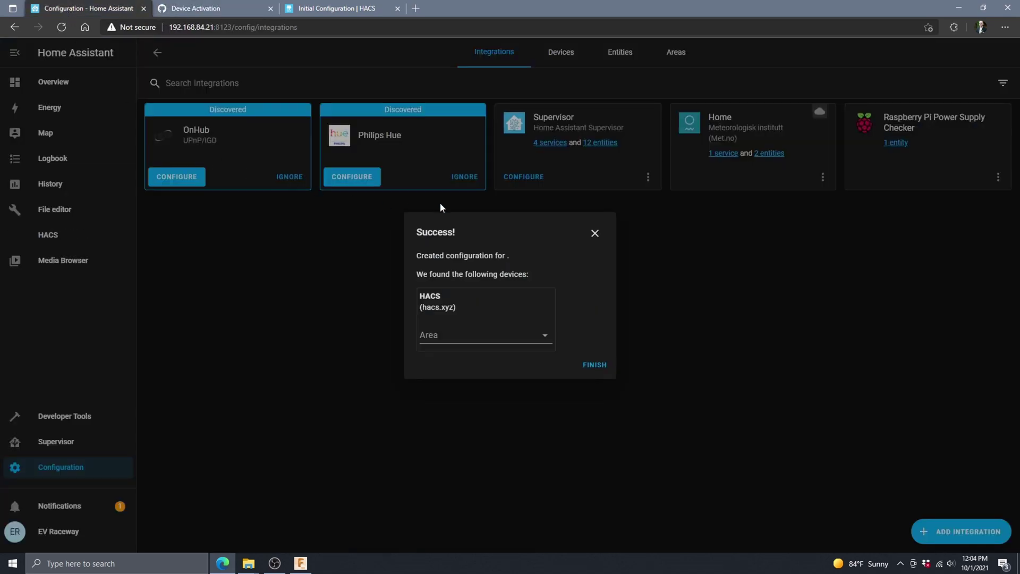
# Step: Finish the HACS setup, then open mini-graph-card from HACS Frontend's Explore & Add Repositories list
pyautogui.click(594, 364)
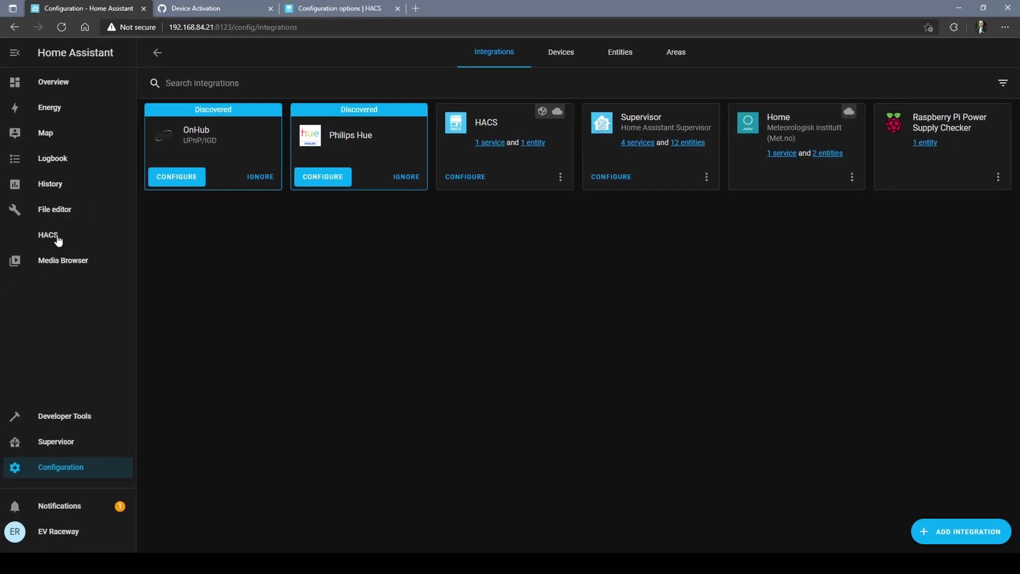
pyautogui.click(55, 240)
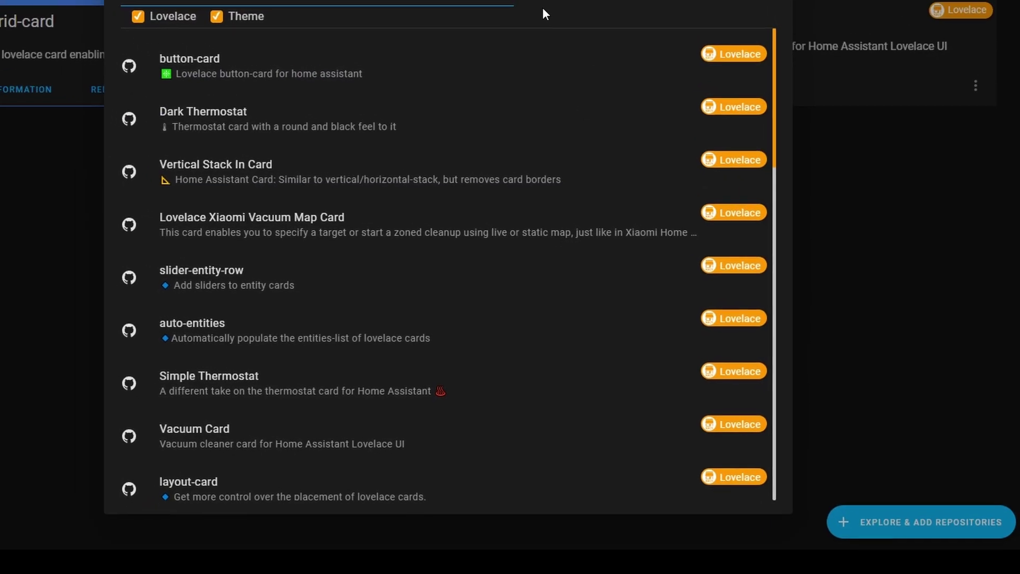
pyautogui.scroll(-1, 555, 228)
pyautogui.scroll(-10, 563, 235)
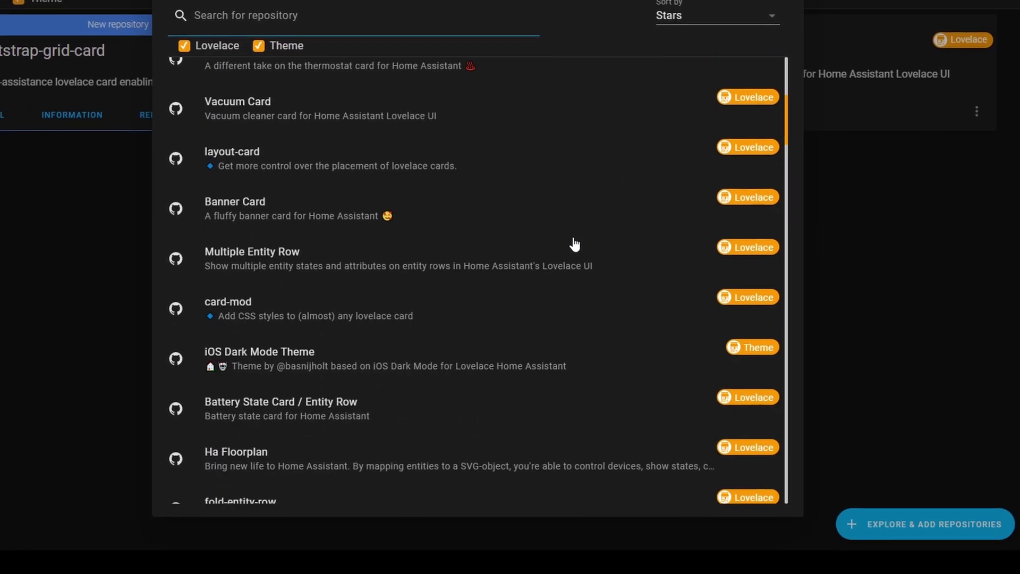
pyautogui.scroll(-4, 586, 252)
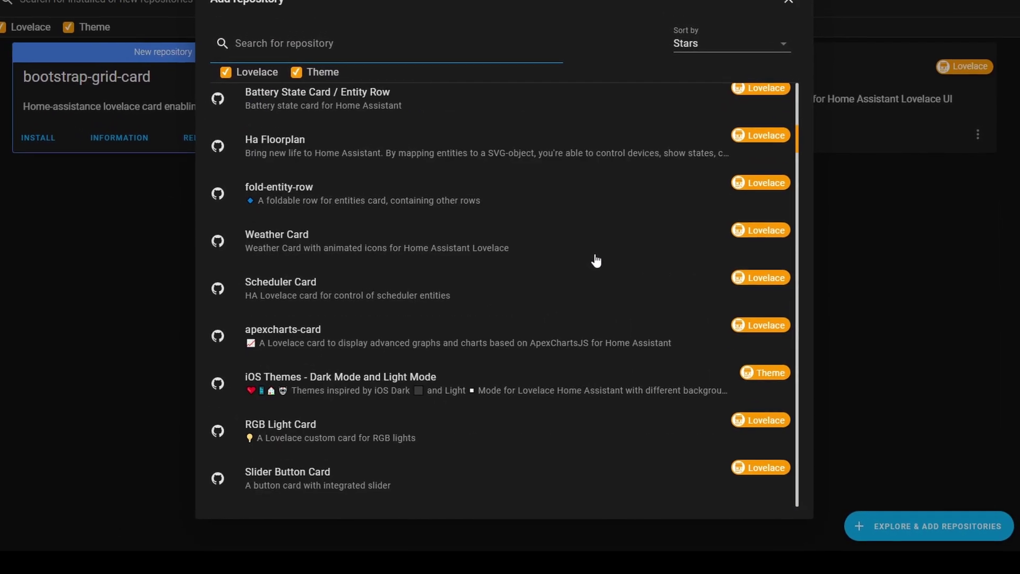
pyautogui.scroll(-10, 606, 268)
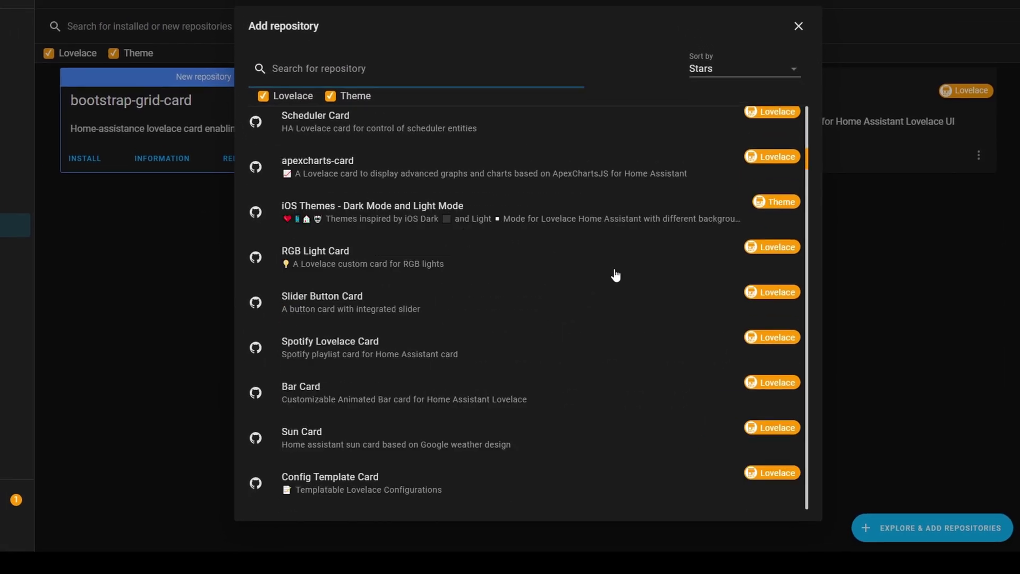
pyautogui.scroll(-13, 625, 282)
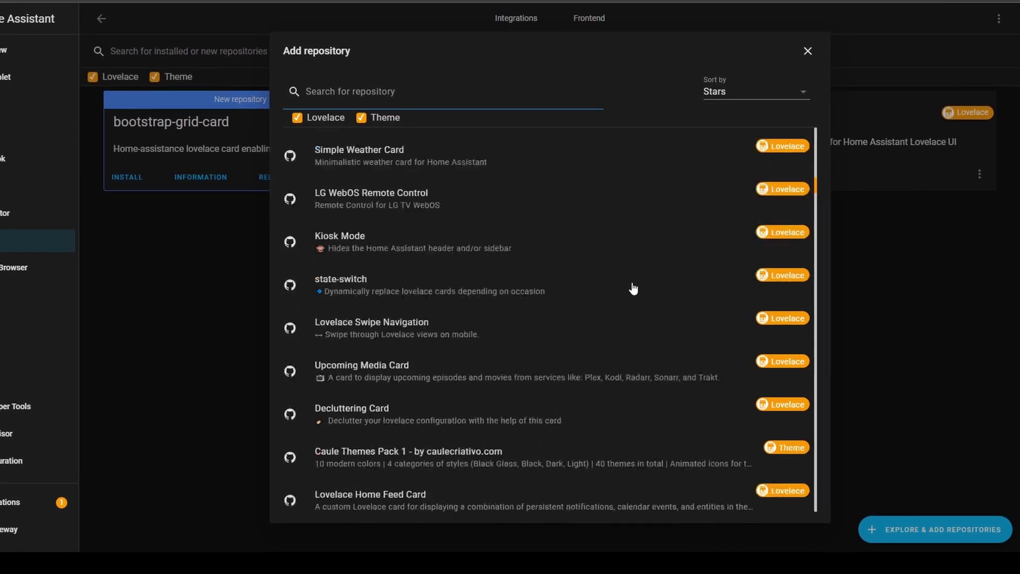
pyautogui.scroll(-20, 645, 296)
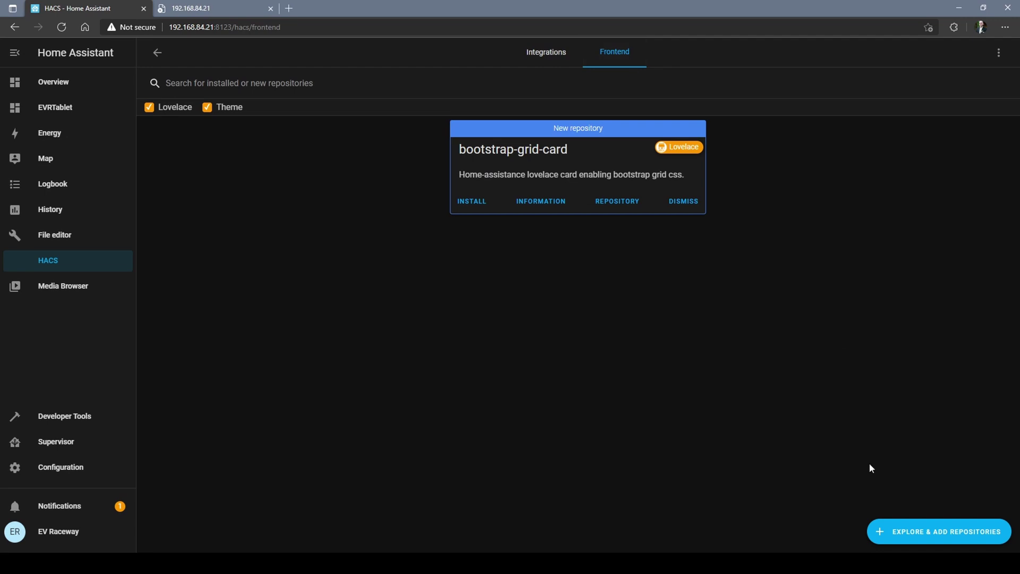
pyautogui.click(911, 533)
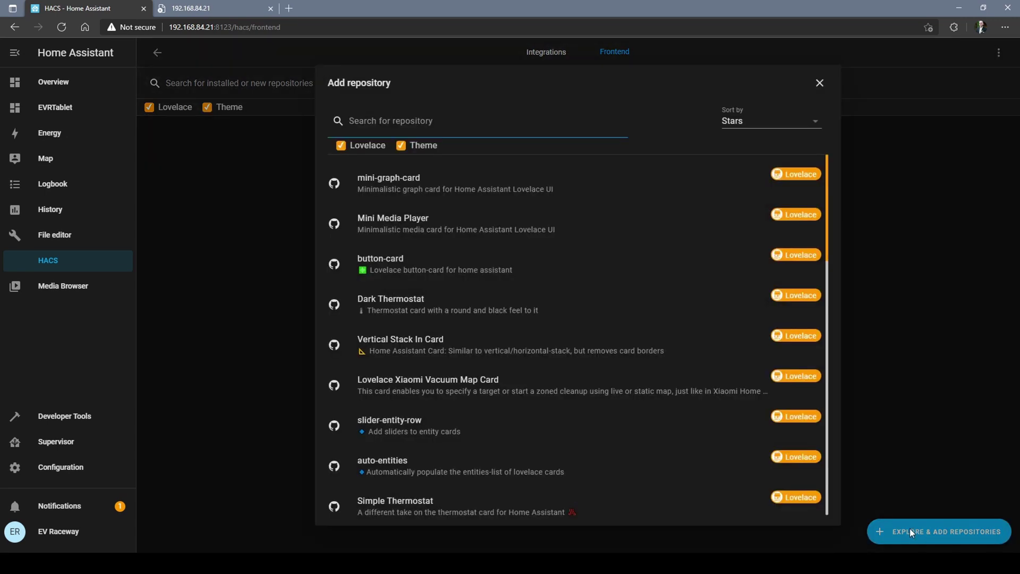
pyautogui.click(711, 177)
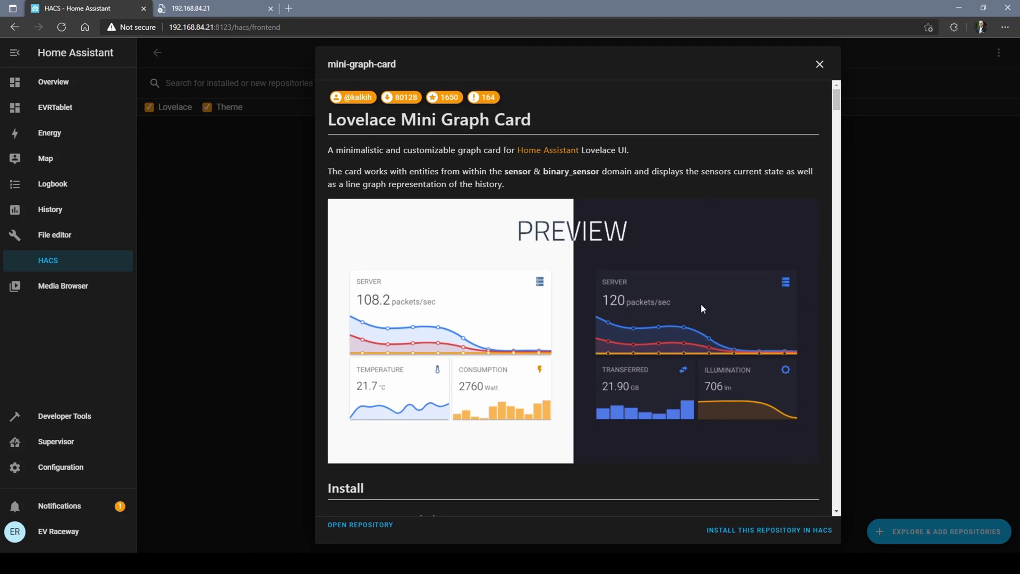
# Step: Install mini-graph-card v0.10.0 with beta versions shown, then reload the browser
pyautogui.scroll(-8, 701, 306)
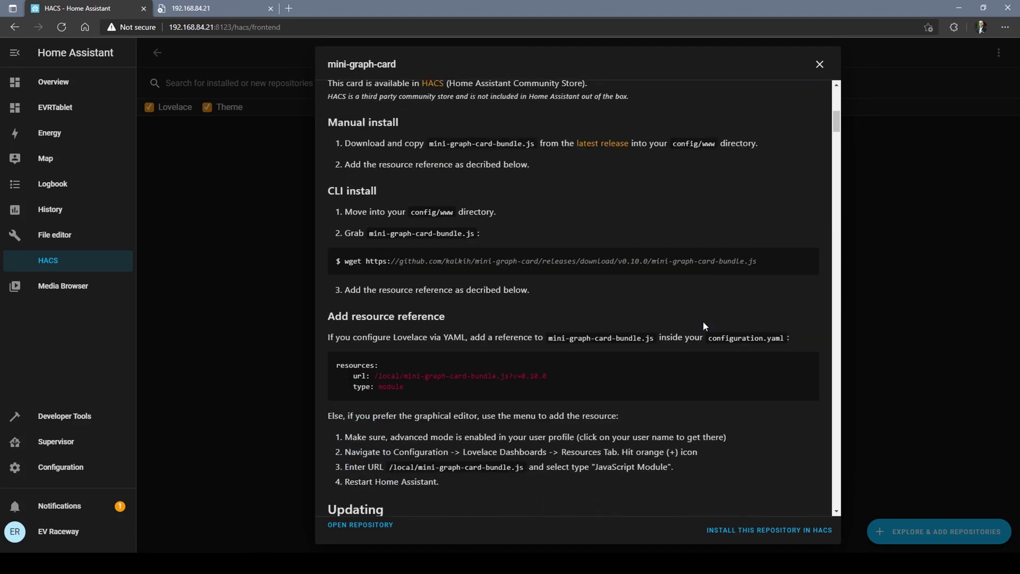
pyautogui.click(750, 531)
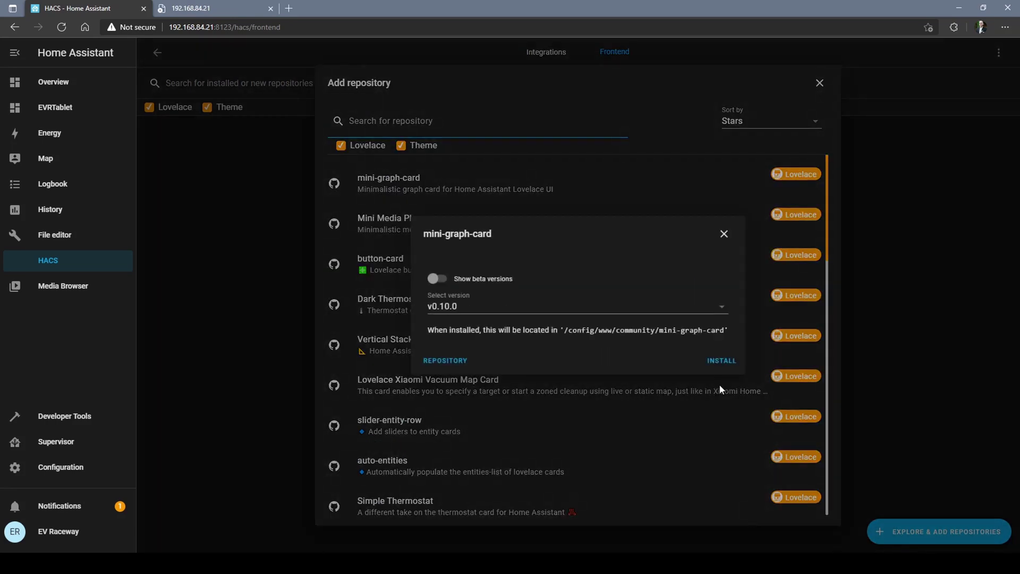
pyautogui.click(439, 276)
pyautogui.click(722, 311)
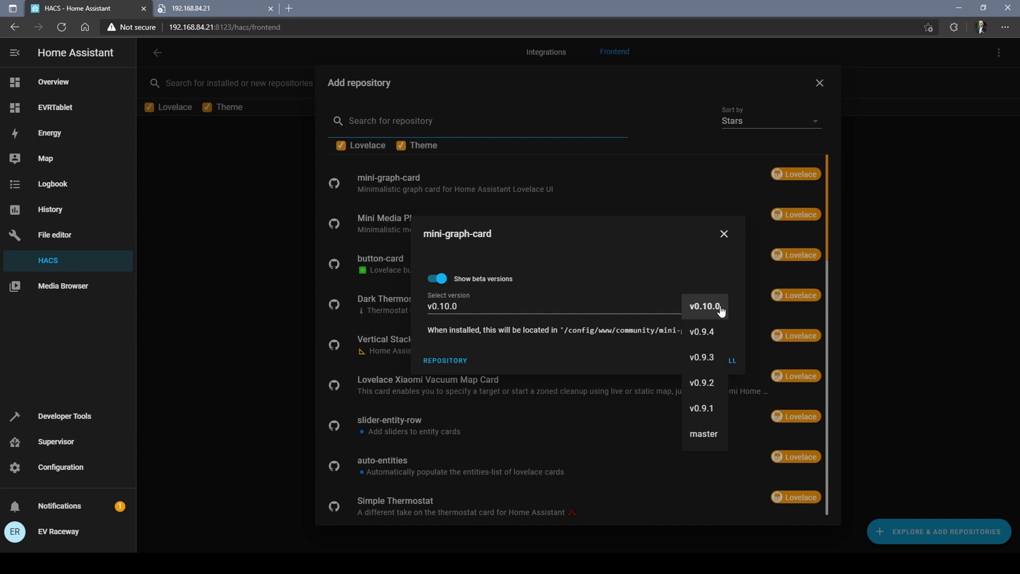
pyautogui.click(721, 311)
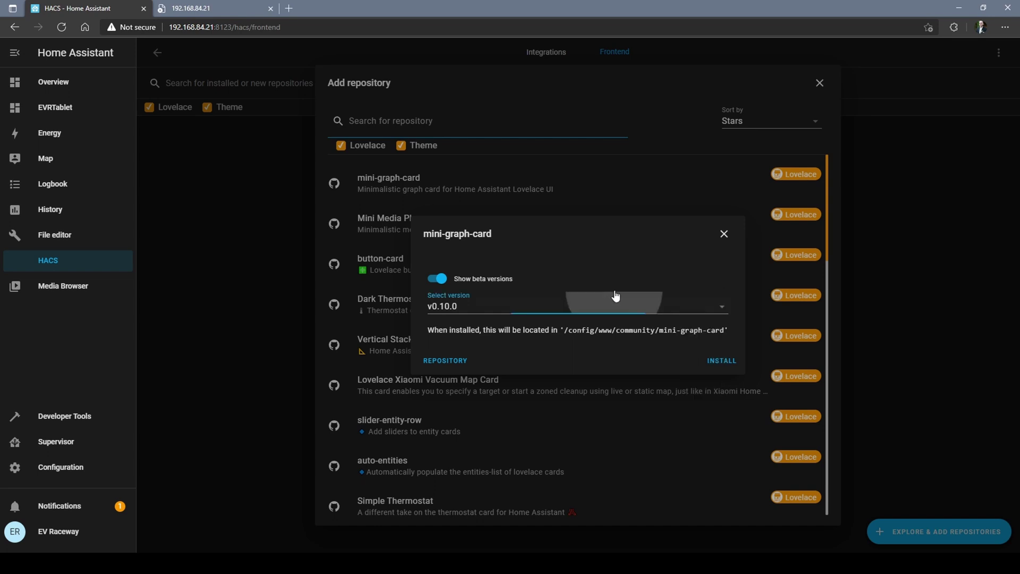
pyautogui.click(713, 359)
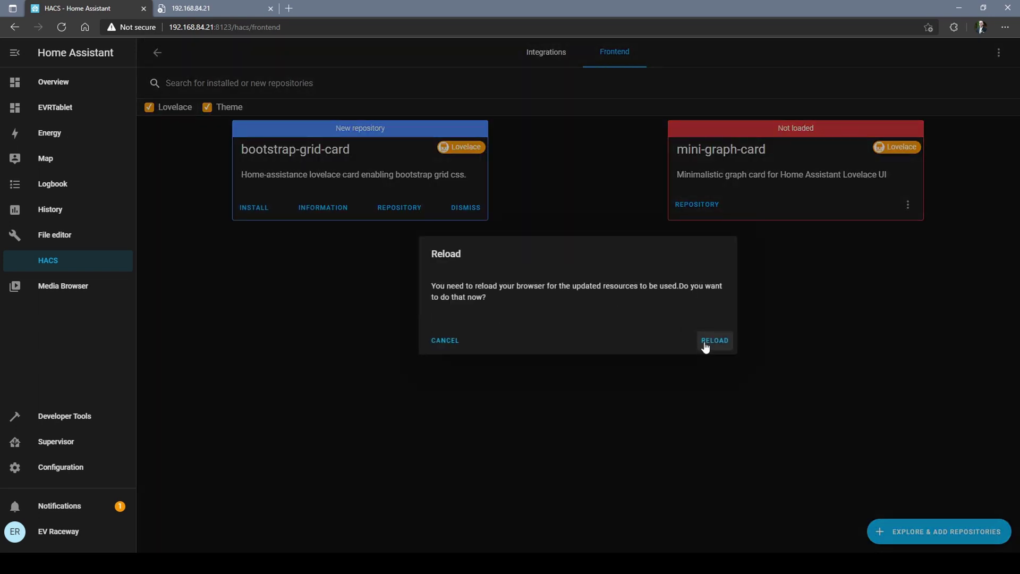
pyautogui.click(705, 343)
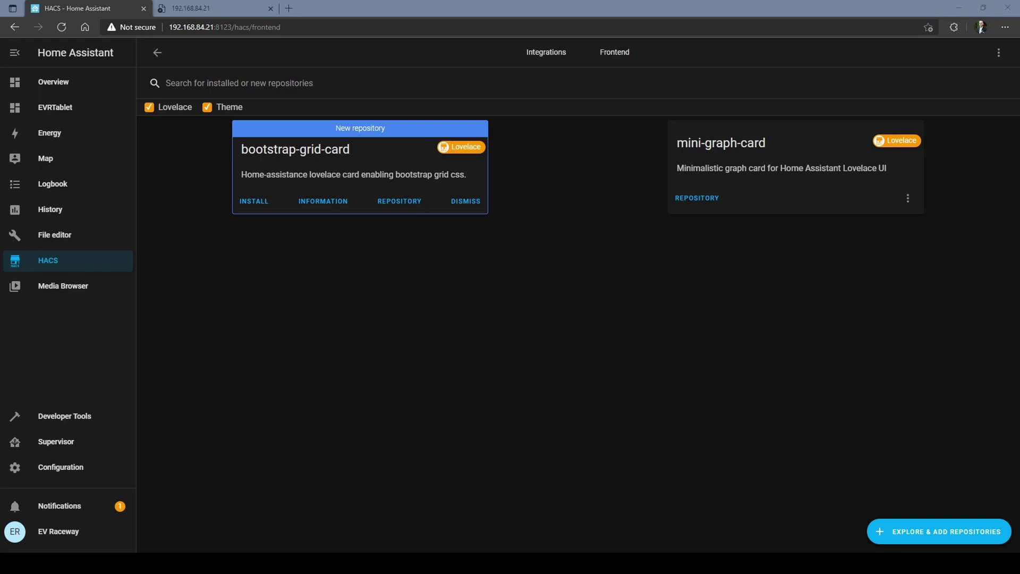
# Step: Add Mini Media Player v1.13.0 from the HACS repository list and reload the browser
pyautogui.click(935, 526)
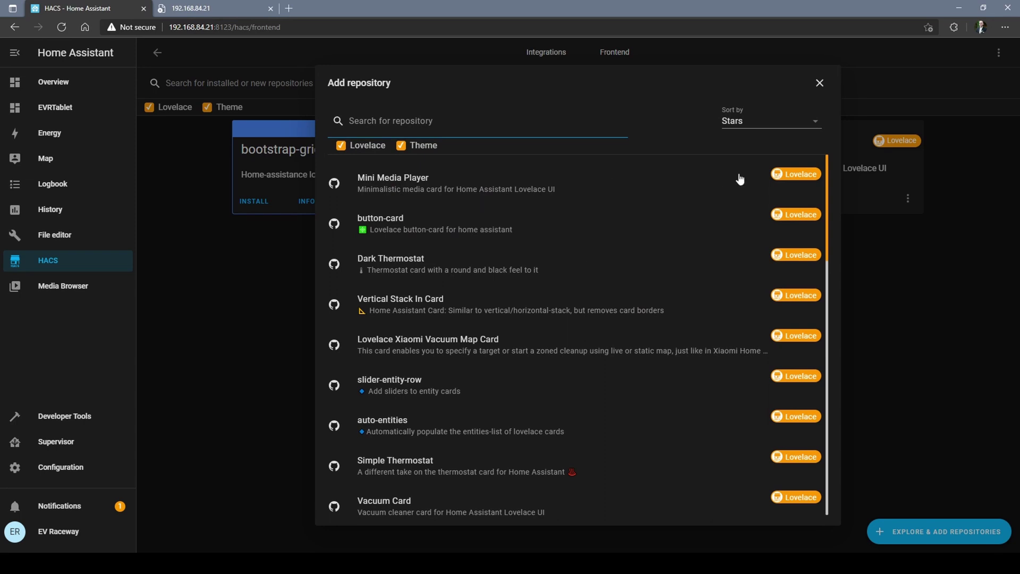
pyautogui.click(787, 175)
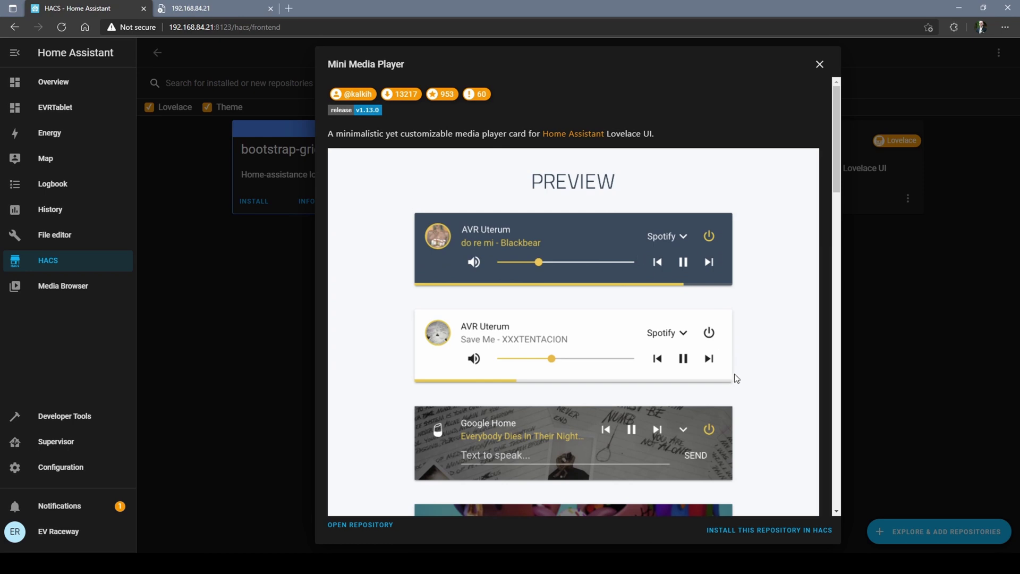
pyautogui.click(765, 530)
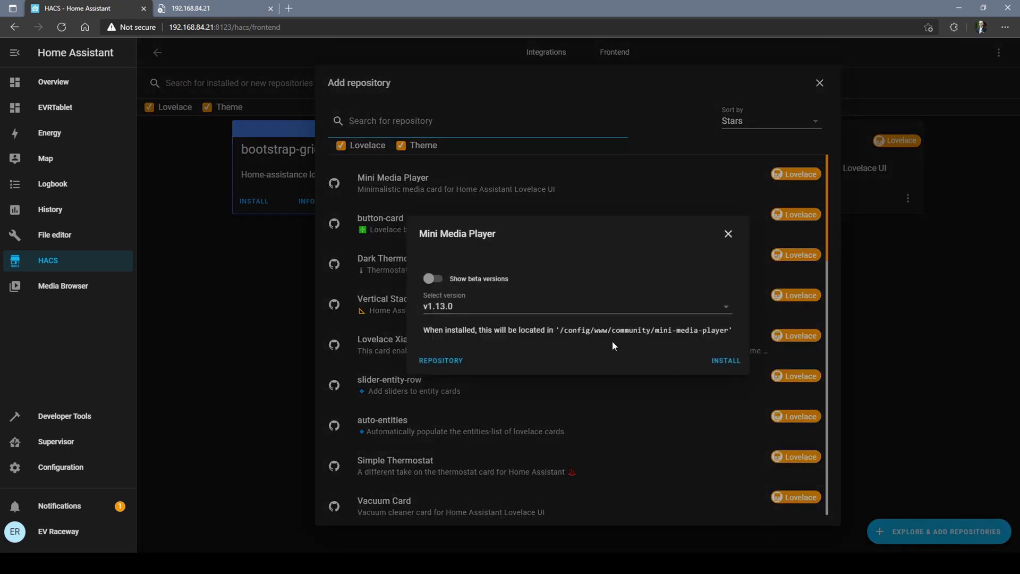
pyautogui.click(723, 361)
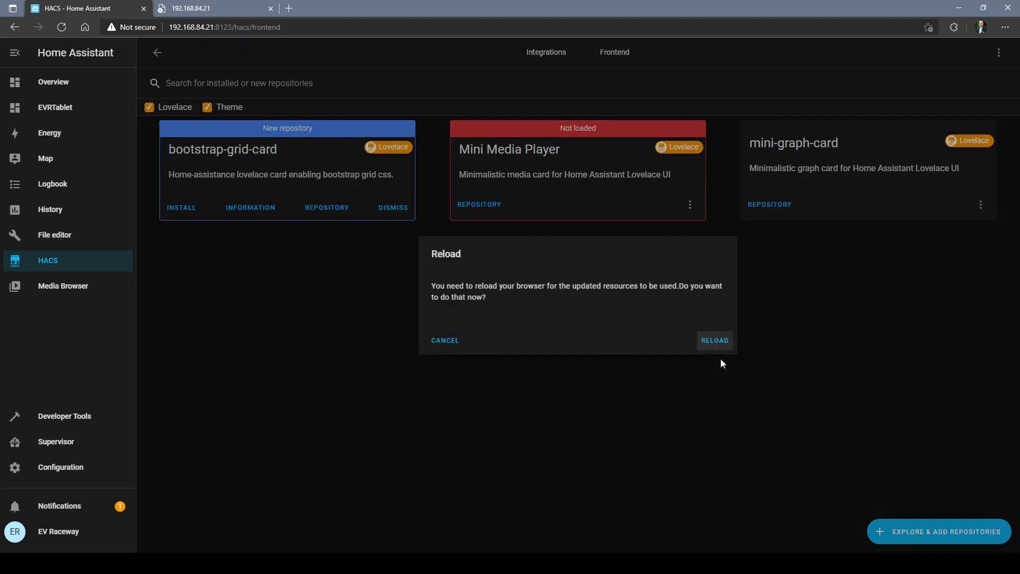
pyautogui.click(720, 340)
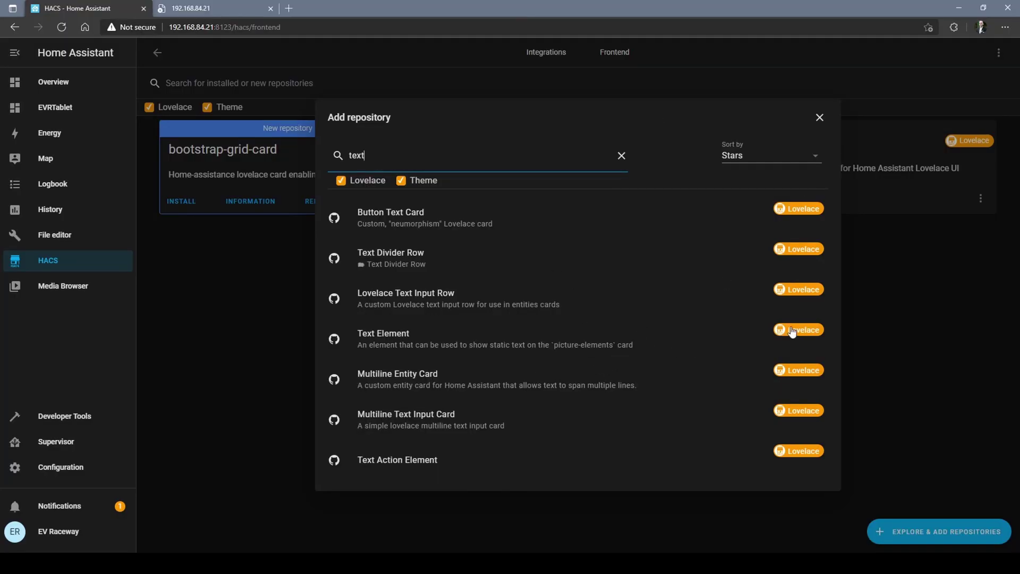
# Step: Install Text Element version 0.0.2 through HACS and reload the browser
pyautogui.click(644, 344)
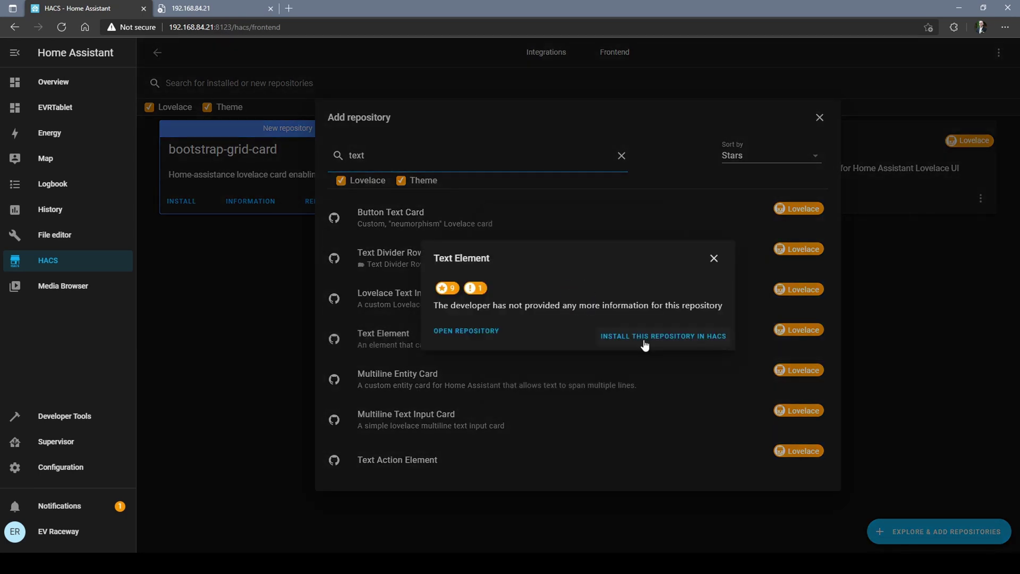
pyautogui.click(643, 341)
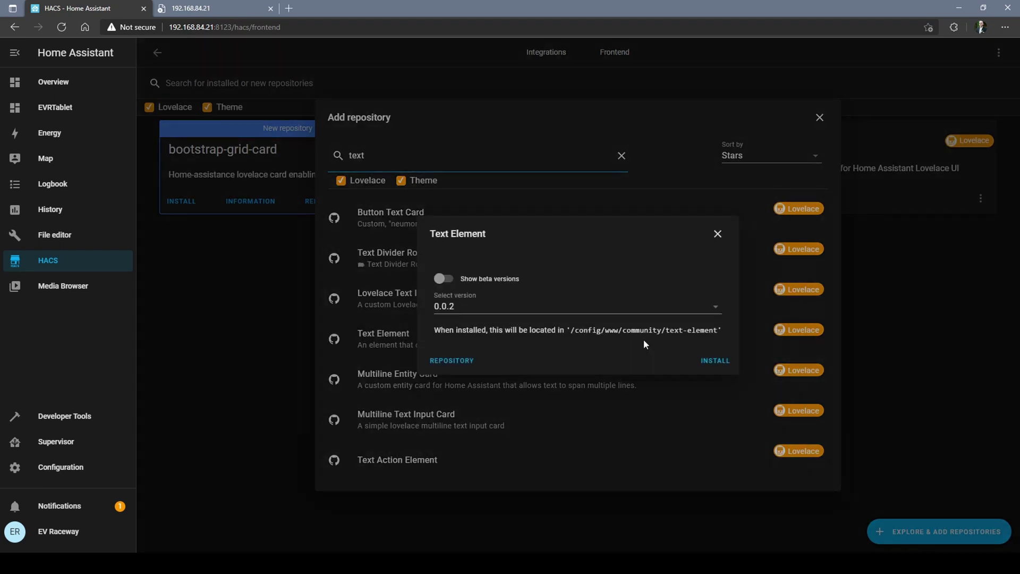
pyautogui.click(644, 318)
pyautogui.click(643, 317)
pyautogui.click(715, 361)
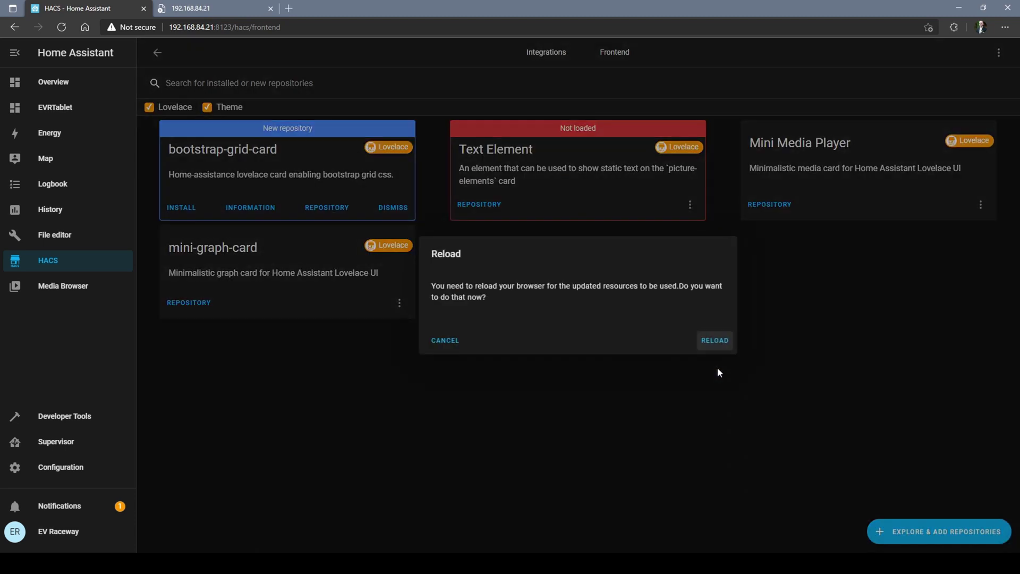
pyautogui.click(714, 340)
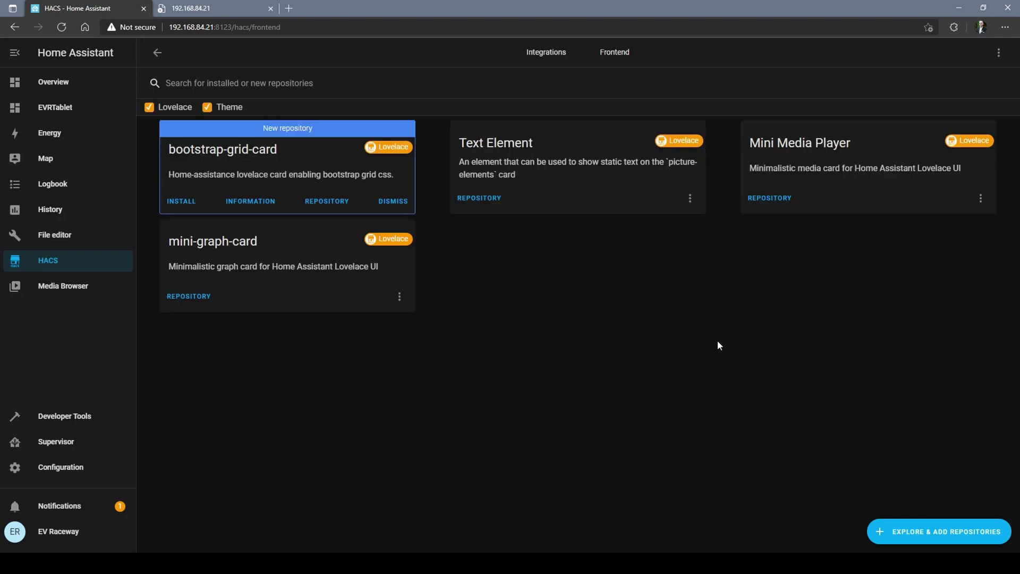
# Step: Search repositories for 'clock', install Lovelace Clock Card v0.4.1, and reload the browser
pyautogui.click(899, 536)
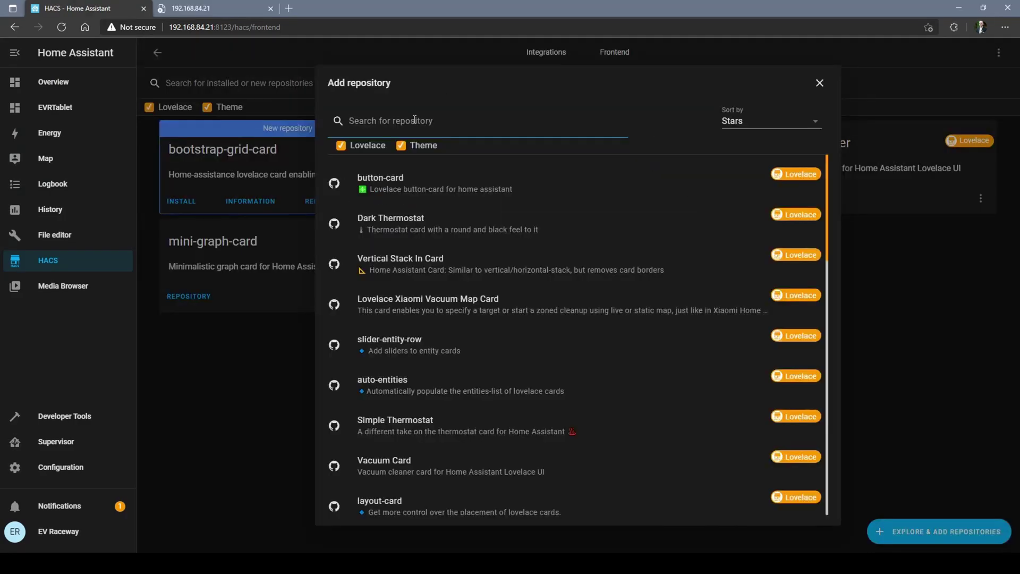
pyautogui.write('clock')
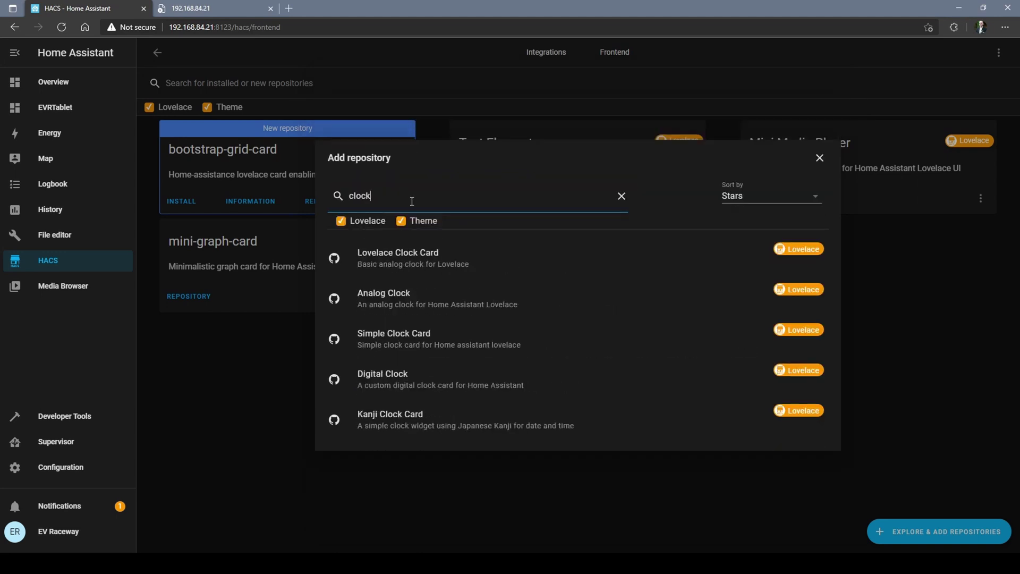
pyautogui.click(408, 265)
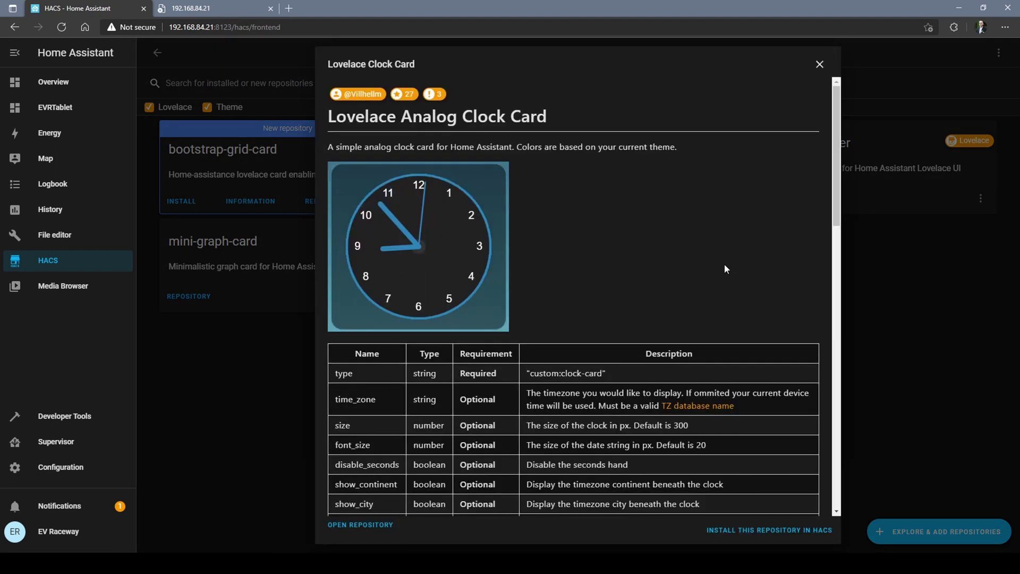
pyautogui.scroll(-12, 724, 265)
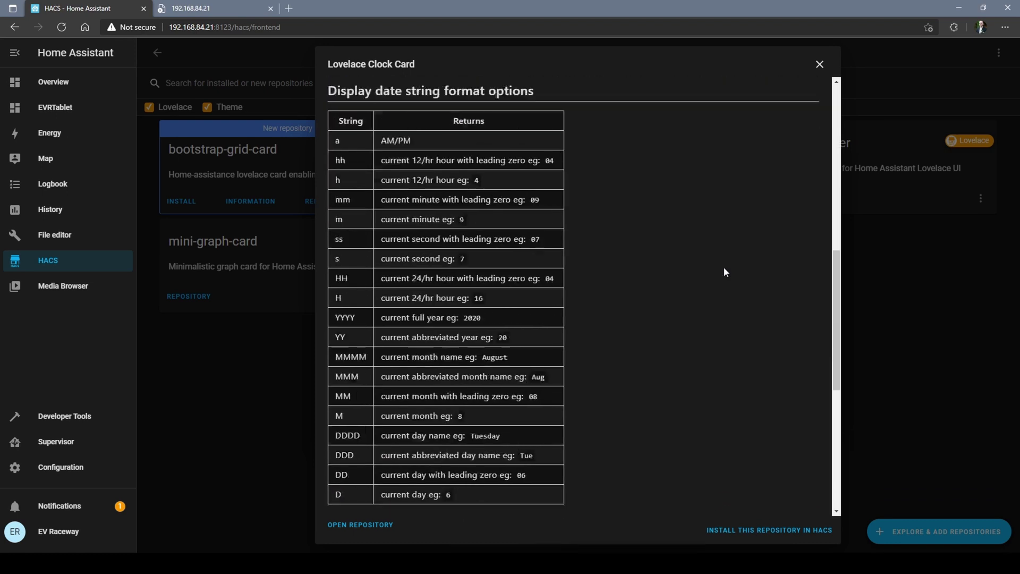
pyautogui.scroll(-6, 724, 272)
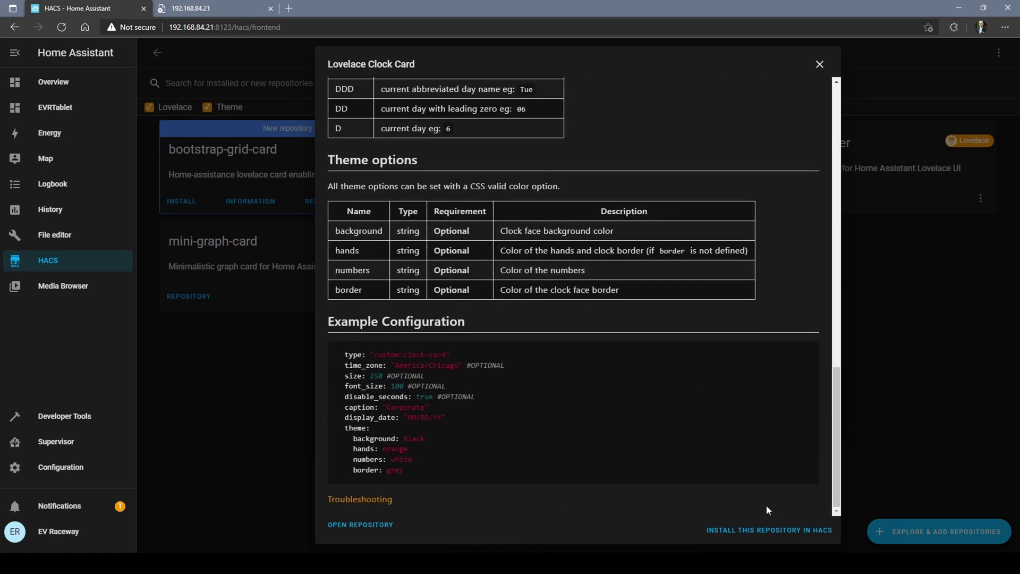
pyautogui.click(767, 529)
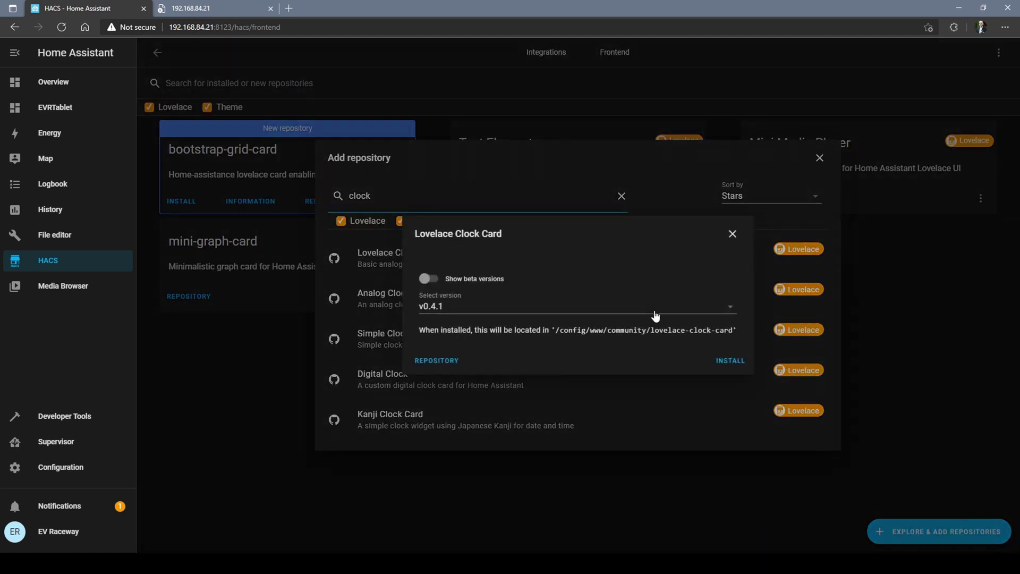
pyautogui.click(732, 361)
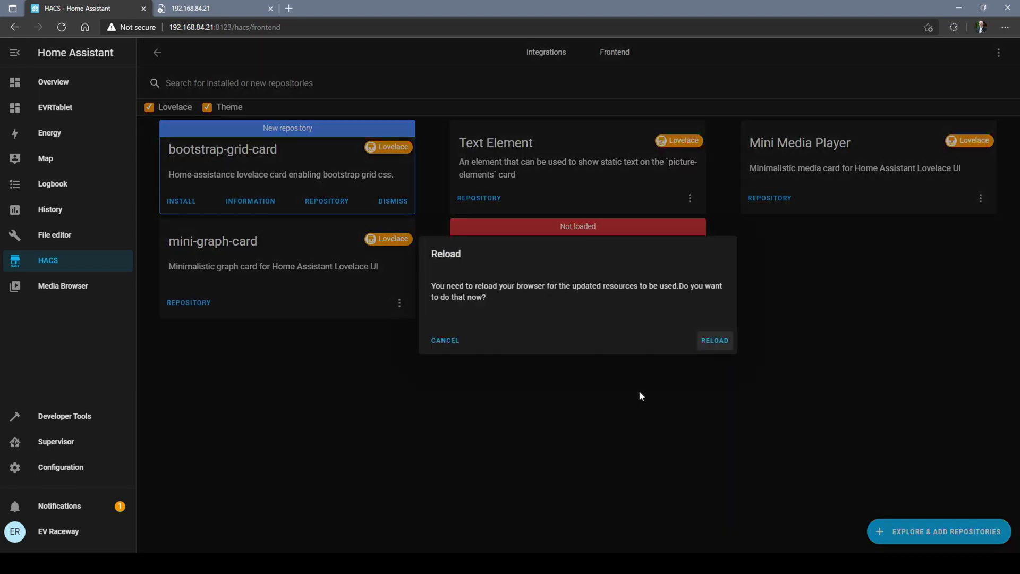
pyautogui.click(712, 343)
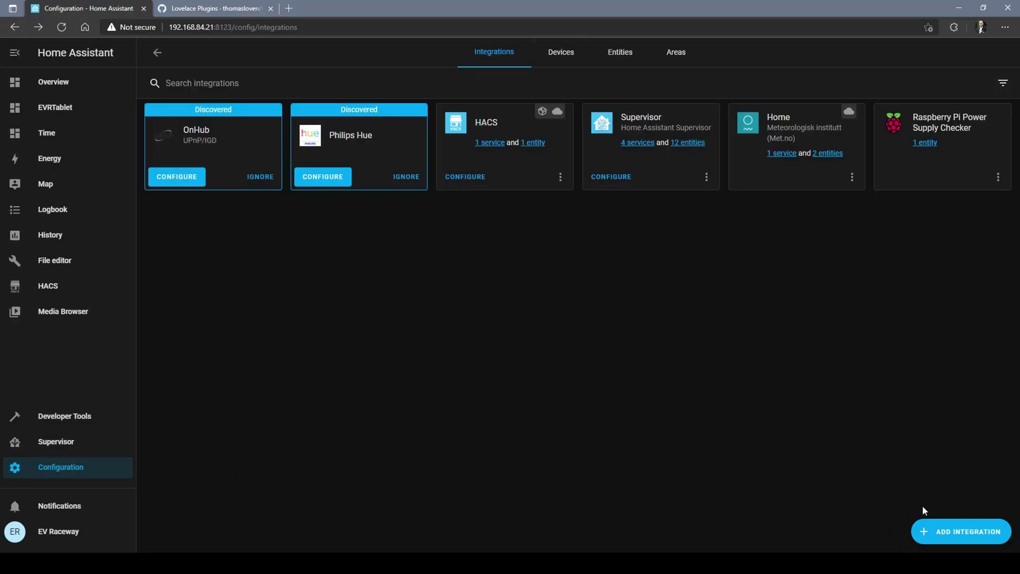
# Step: Add OpenWeatherMap (searched as 'op') with hourly forecast mode and the pasted API key
pyautogui.click(946, 532)
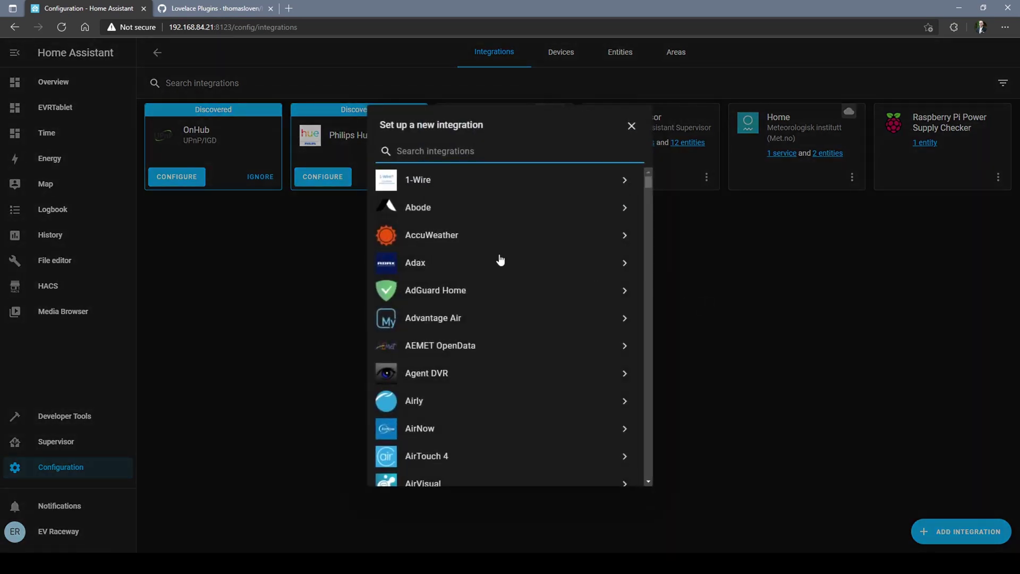
pyautogui.write('op')
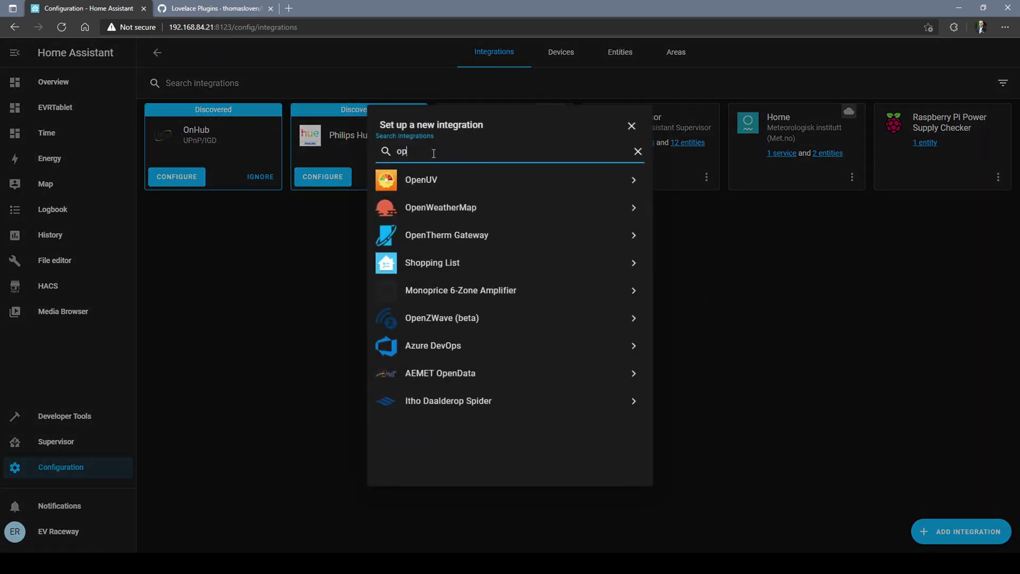
pyautogui.click(447, 207)
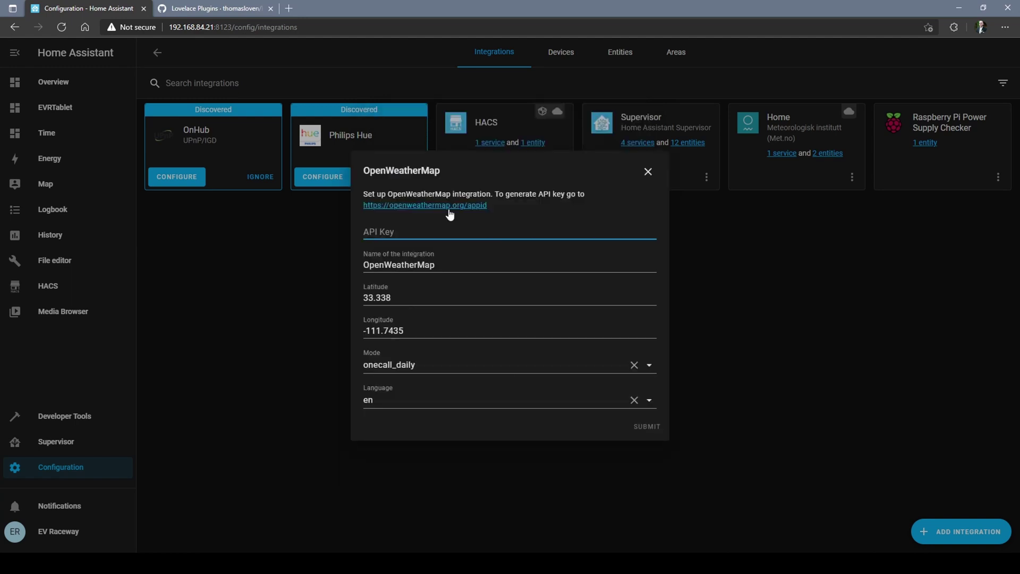
pyautogui.click(637, 364)
pyautogui.click(612, 363)
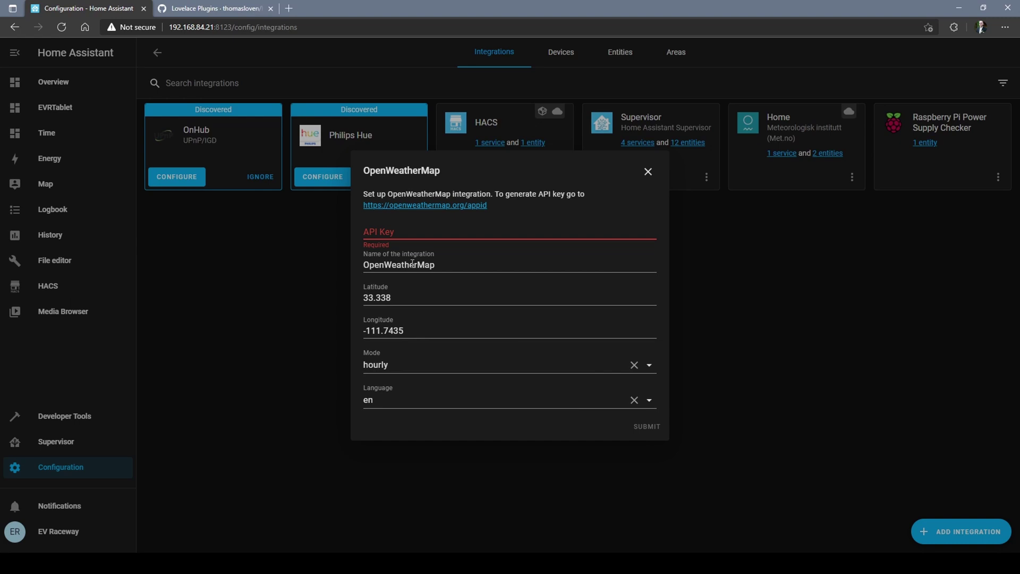
pyautogui.hotkey('ctrl', 'v')
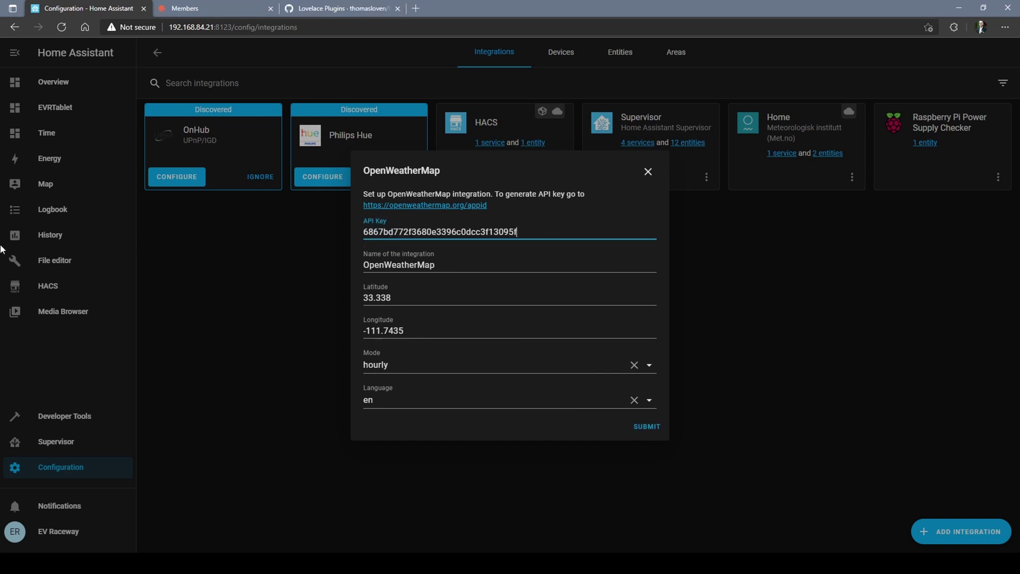
pyautogui.click(454, 288)
pyautogui.click(462, 269)
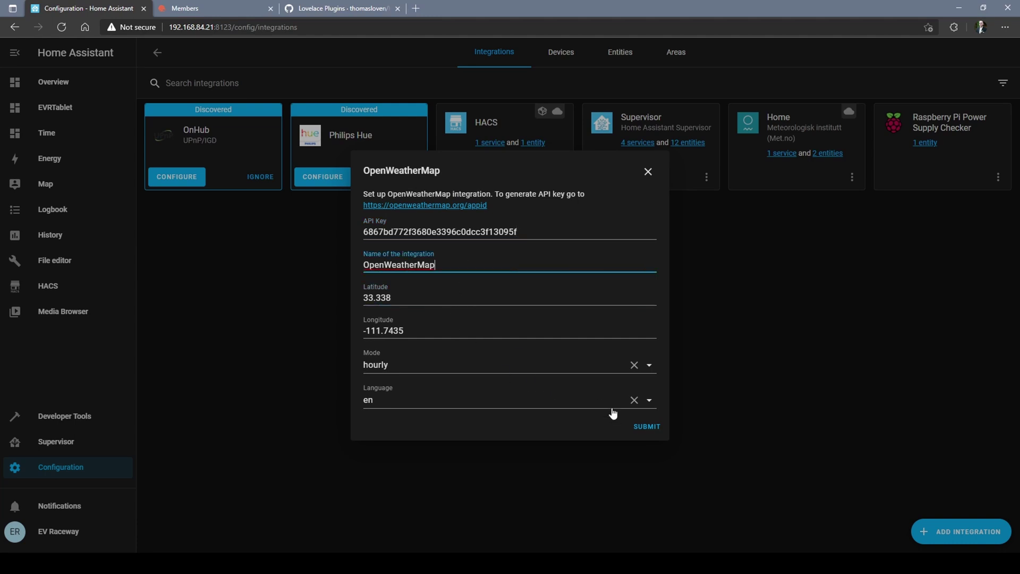
pyautogui.click(641, 425)
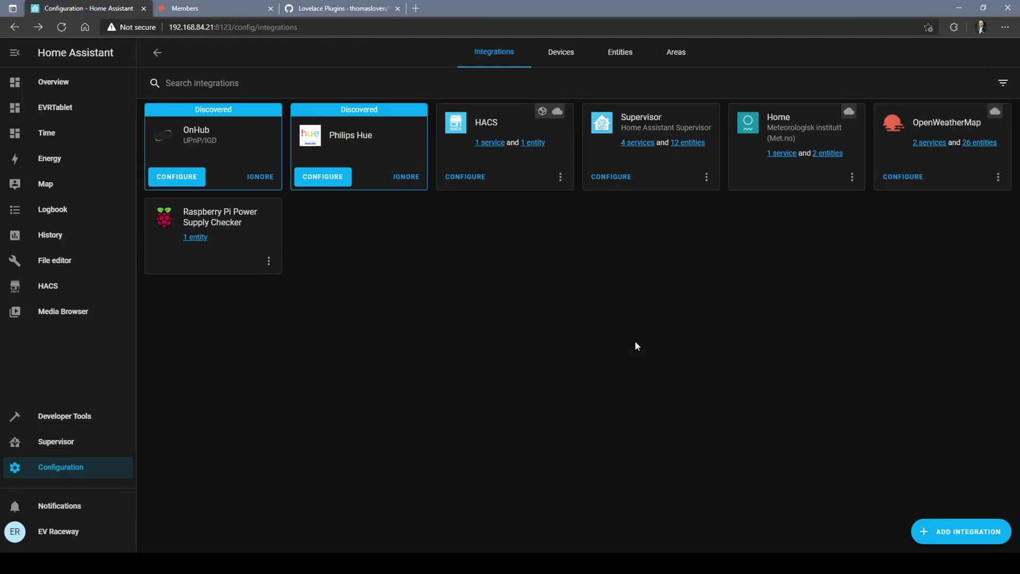
# Step: Inspect the new OpenWeatherMap device, then scroll through its OpenWeatherMap sensors in the entity list
pyautogui.click(935, 143)
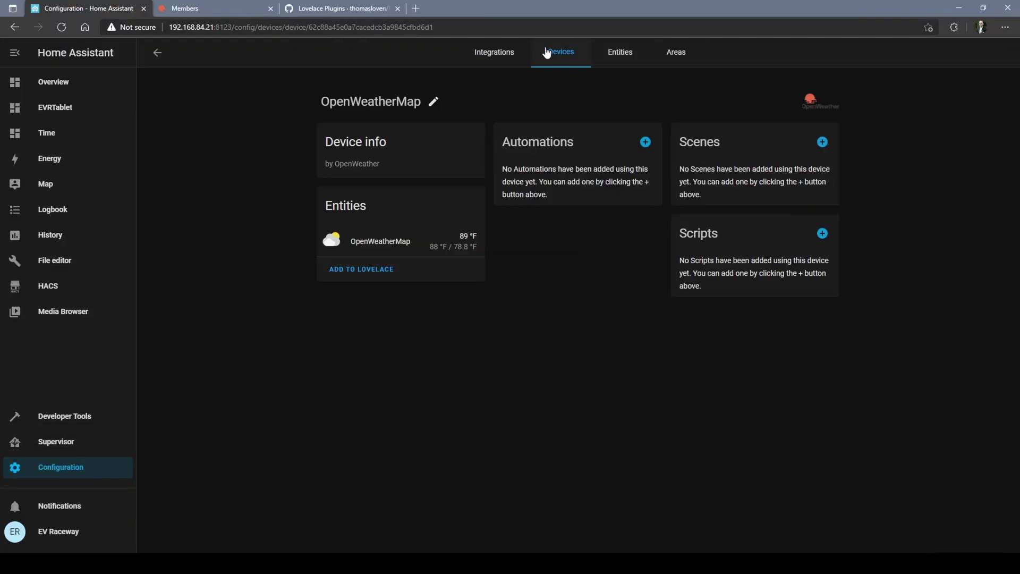
pyautogui.click(628, 51)
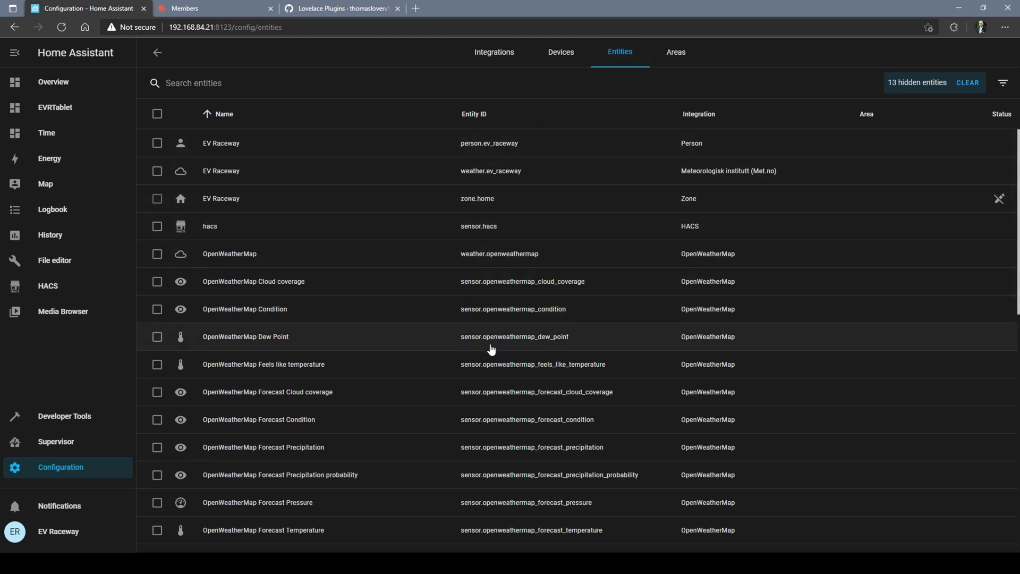
pyautogui.scroll(-9, 490, 348)
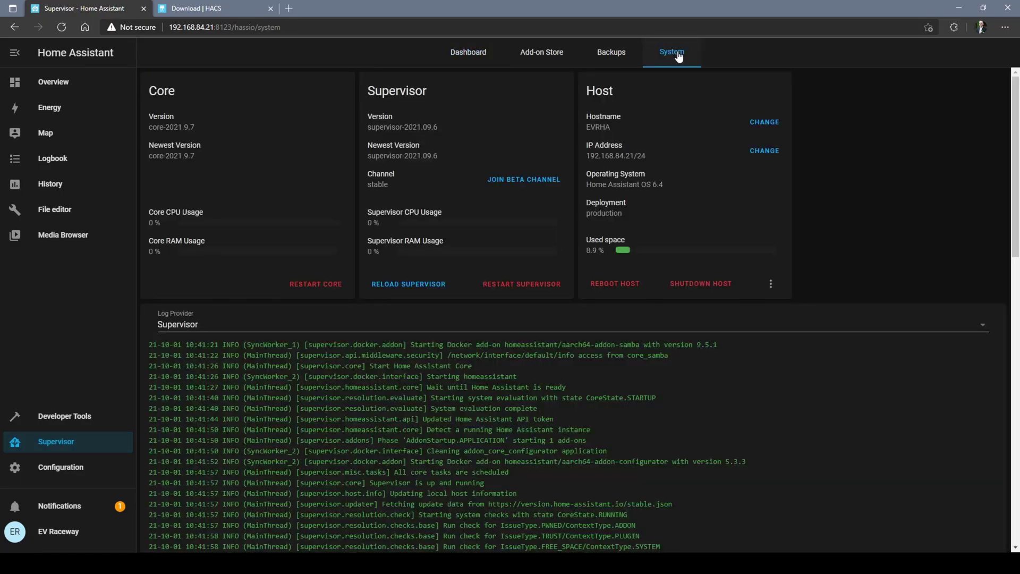
# Step: Restart Home Assistant Core from the Supervisor System page and confirm the restart
pyautogui.click(328, 287)
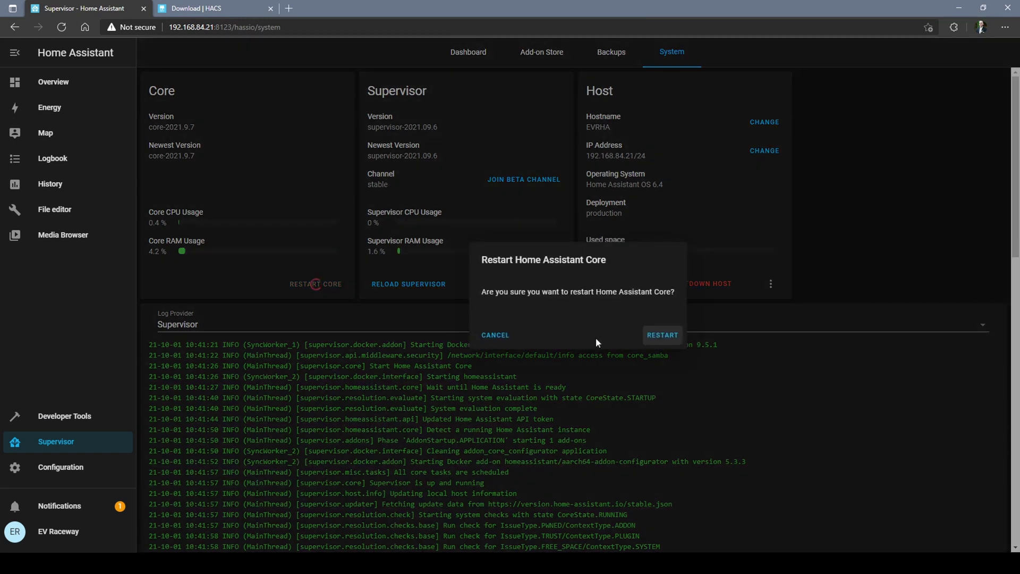
pyautogui.click(664, 336)
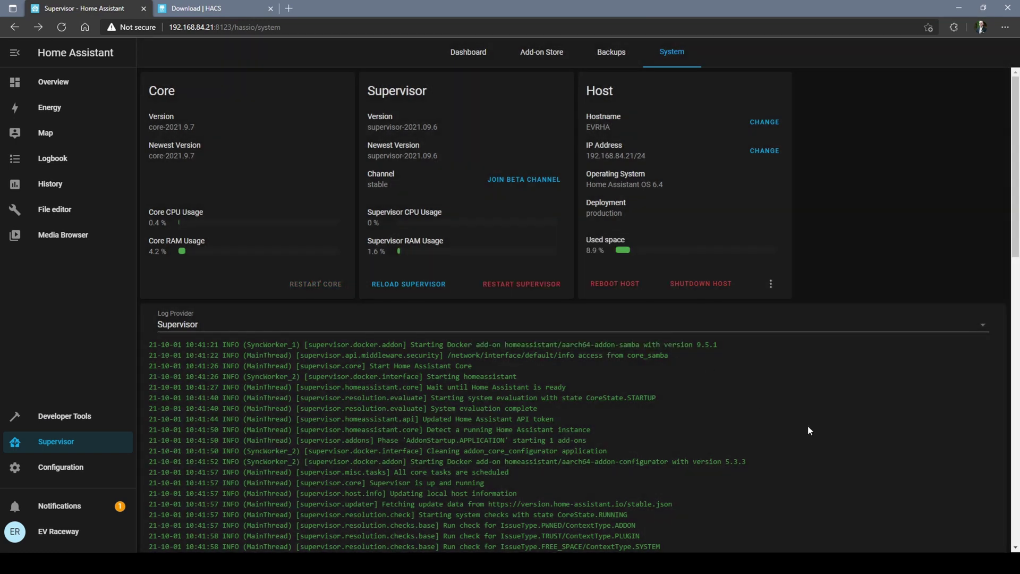